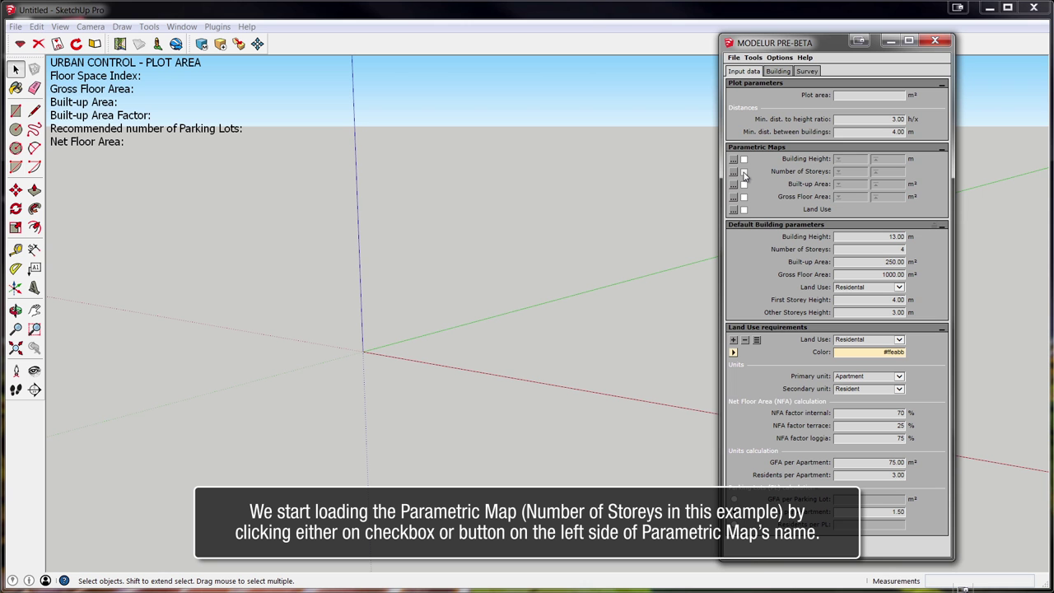
# Step: Check the image details of parametric_map-square_02 and load it as the Number of Storeys parametric map with a width of 250 meters
pyautogui.click(743, 171)
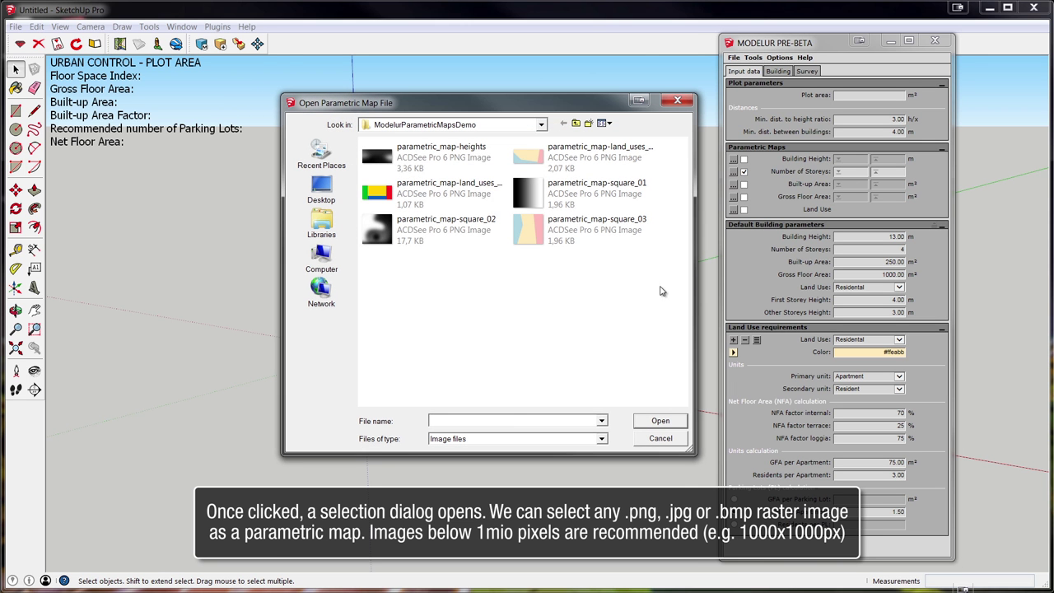
pyautogui.click(406, 233)
pyautogui.rightClick(406, 234)
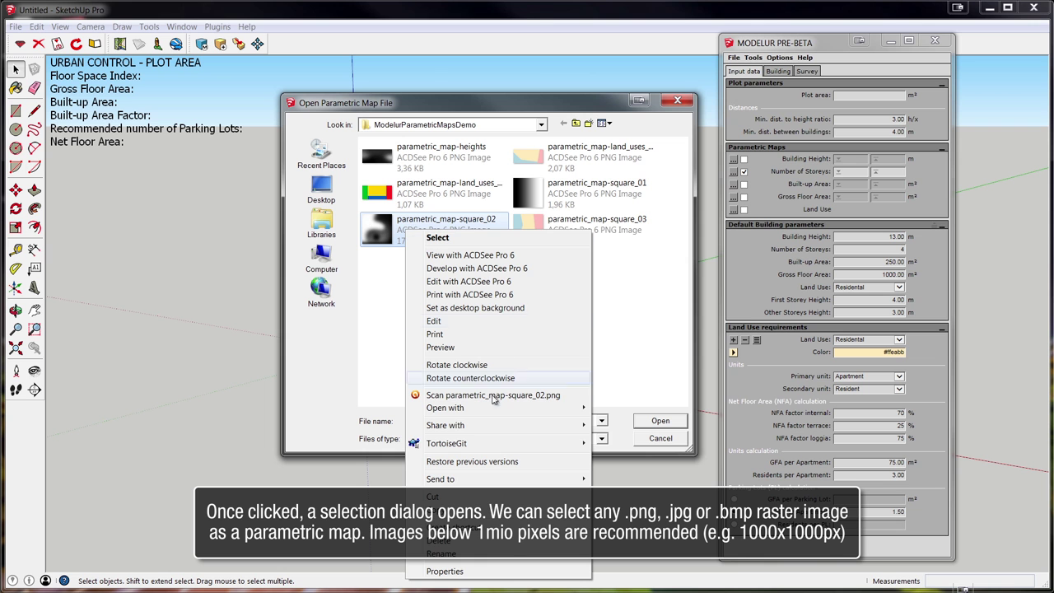
pyautogui.click(444, 570)
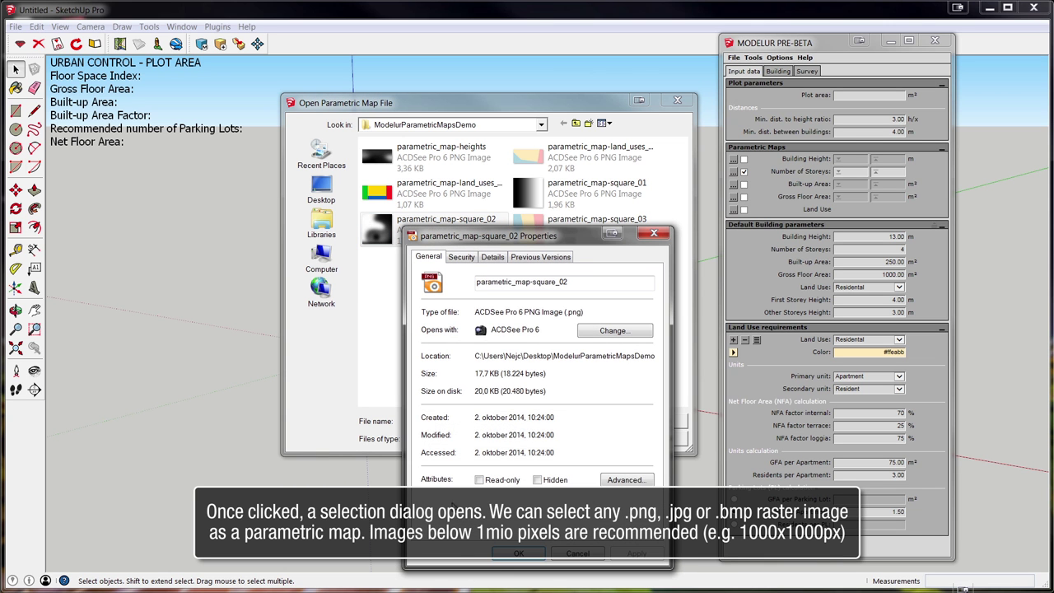
pyautogui.click(496, 258)
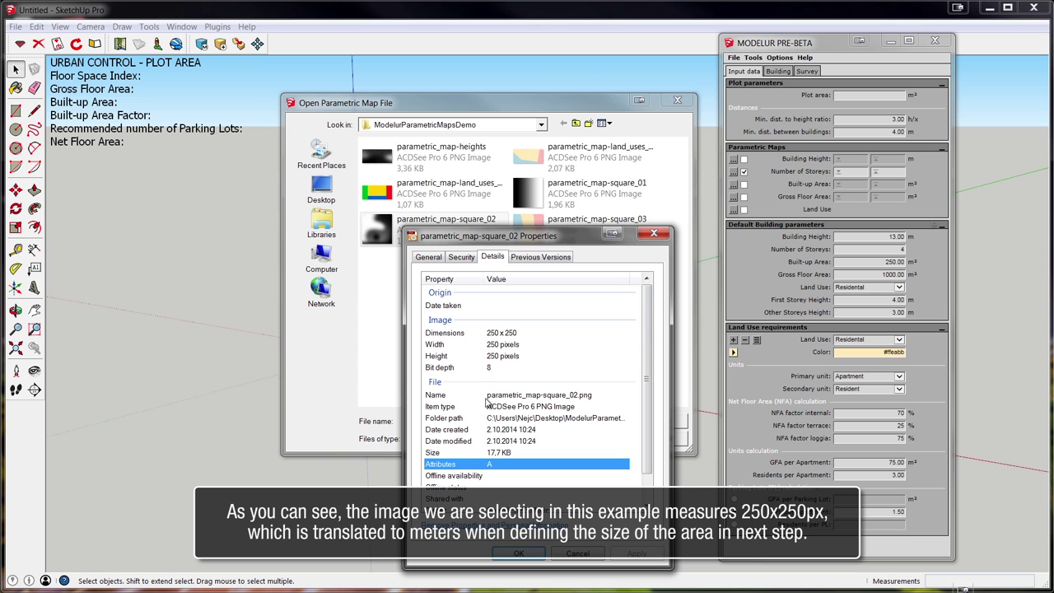
pyautogui.click(518, 553)
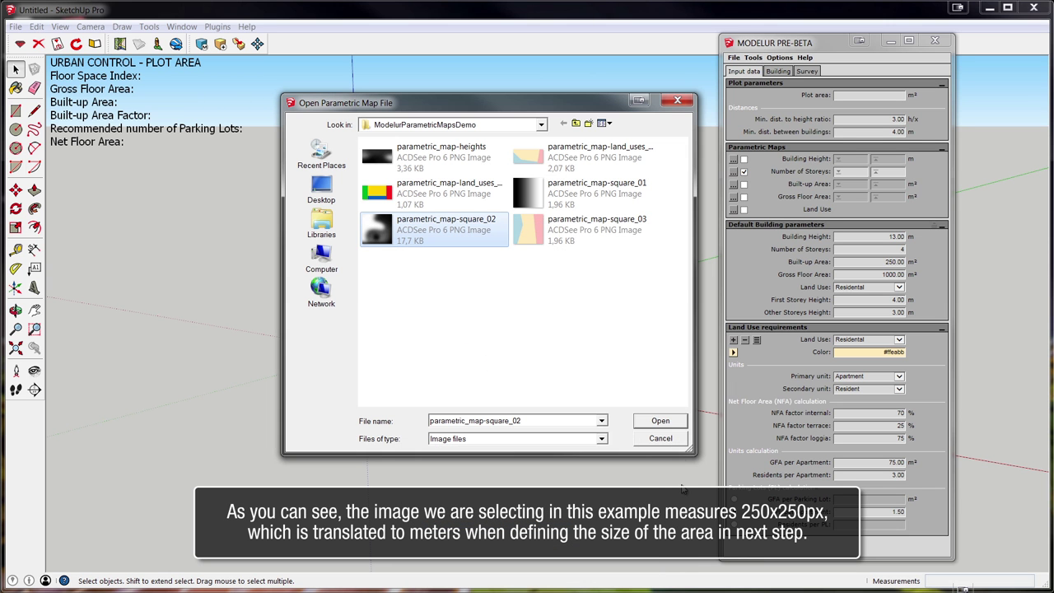
pyautogui.click(660, 420)
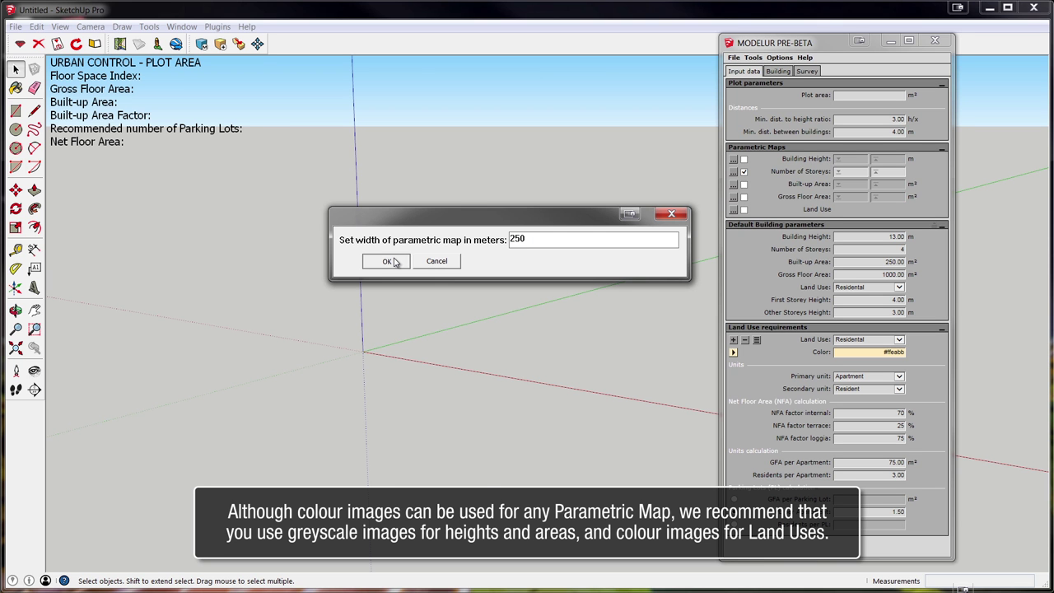
pyautogui.click(386, 261)
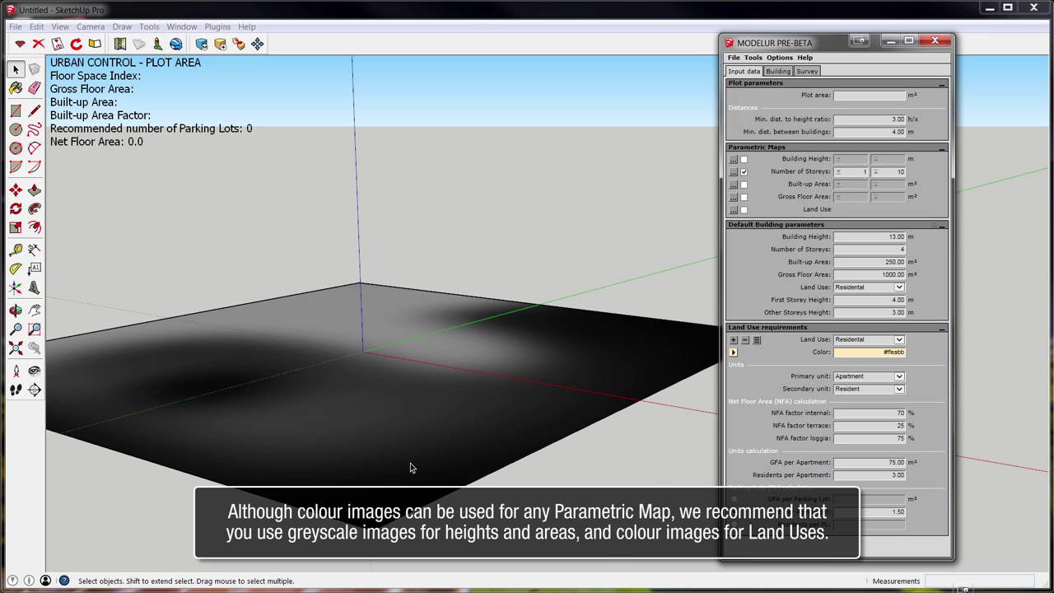
# Step: Insert a default building at the origin and move it with the Modelur Move tool to the white far corner of the map
pyautogui.moveTo(384, 345); pyautogui.dragTo(388, 319, button='middle')
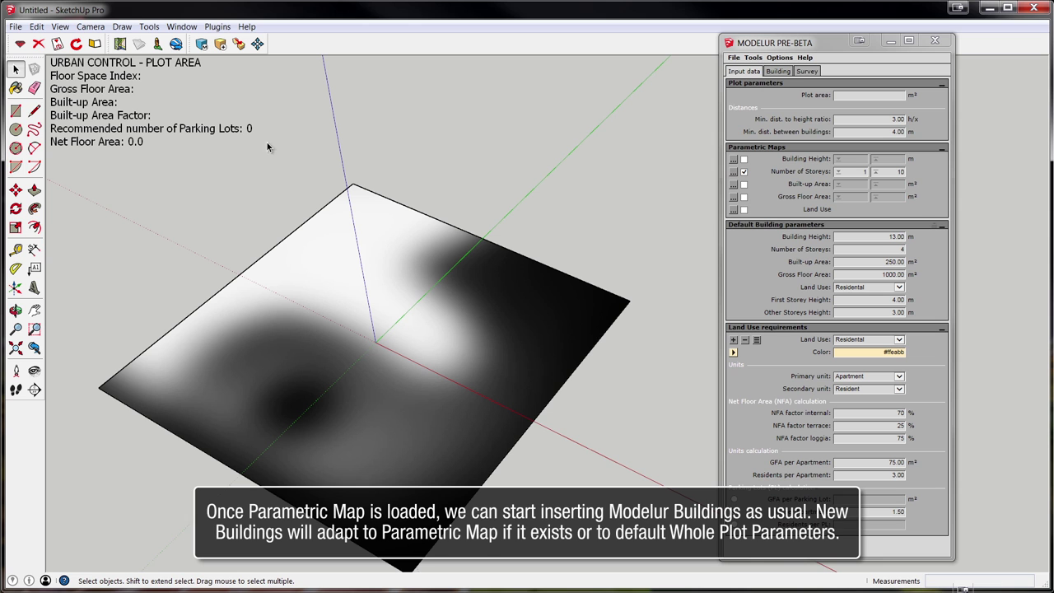
pyautogui.click(221, 47)
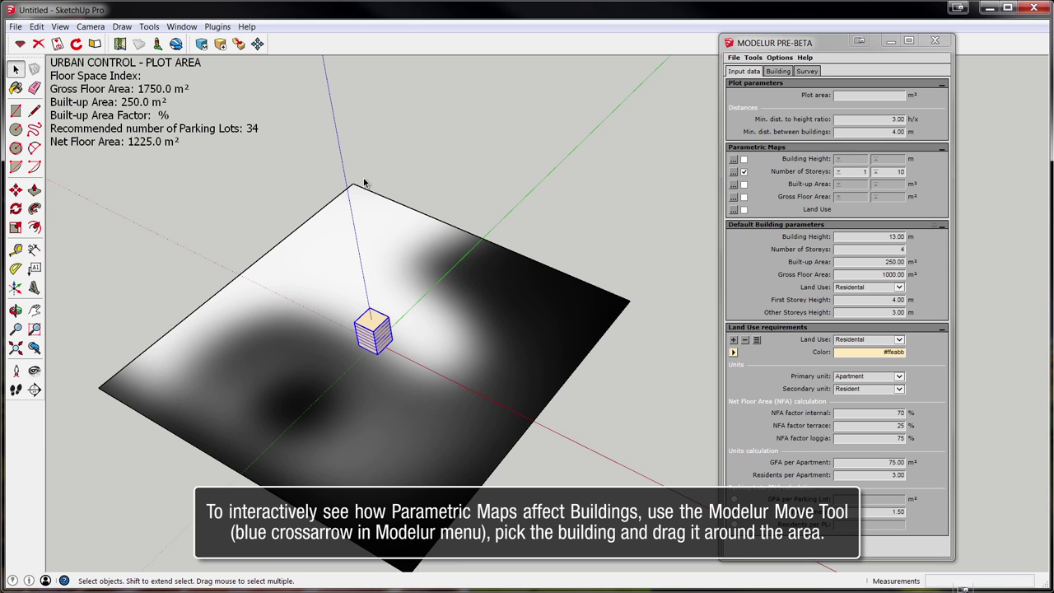
pyautogui.click(258, 43)
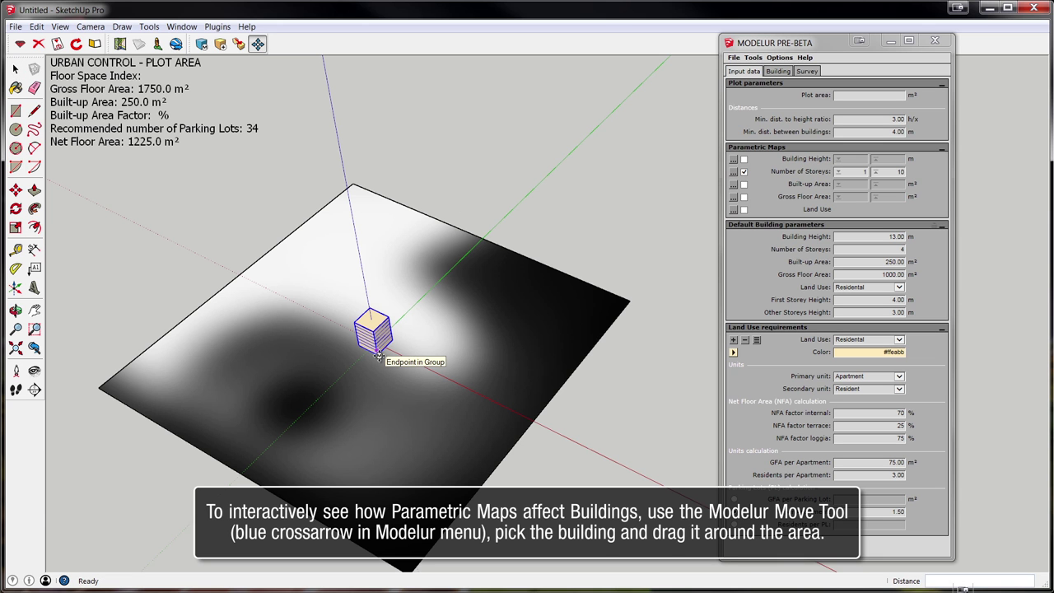
pyautogui.scroll(3, 379, 356)
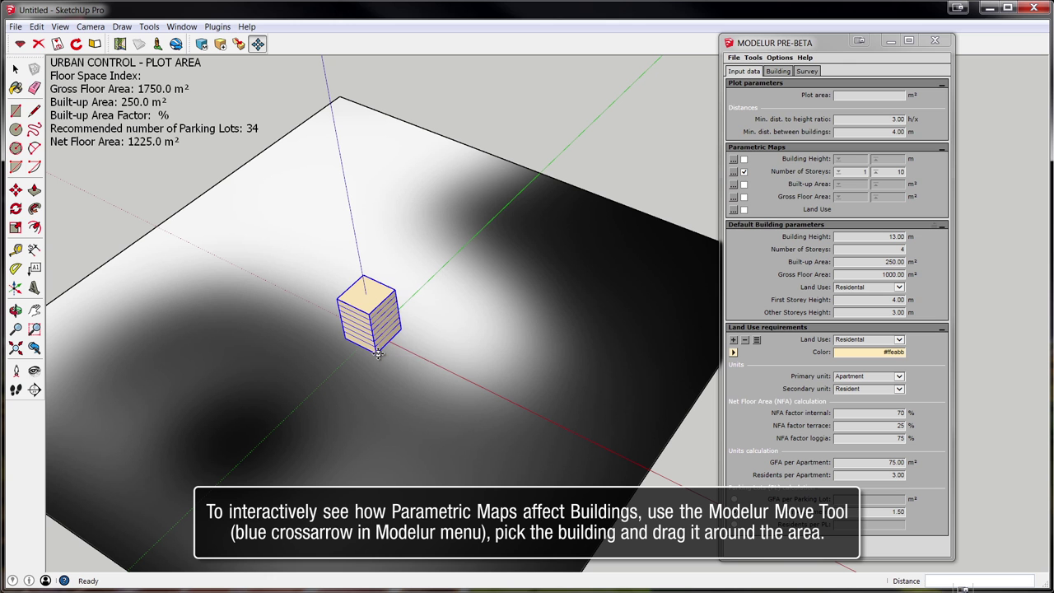
pyautogui.moveTo(381, 352); pyautogui.dragTo(323, 175)
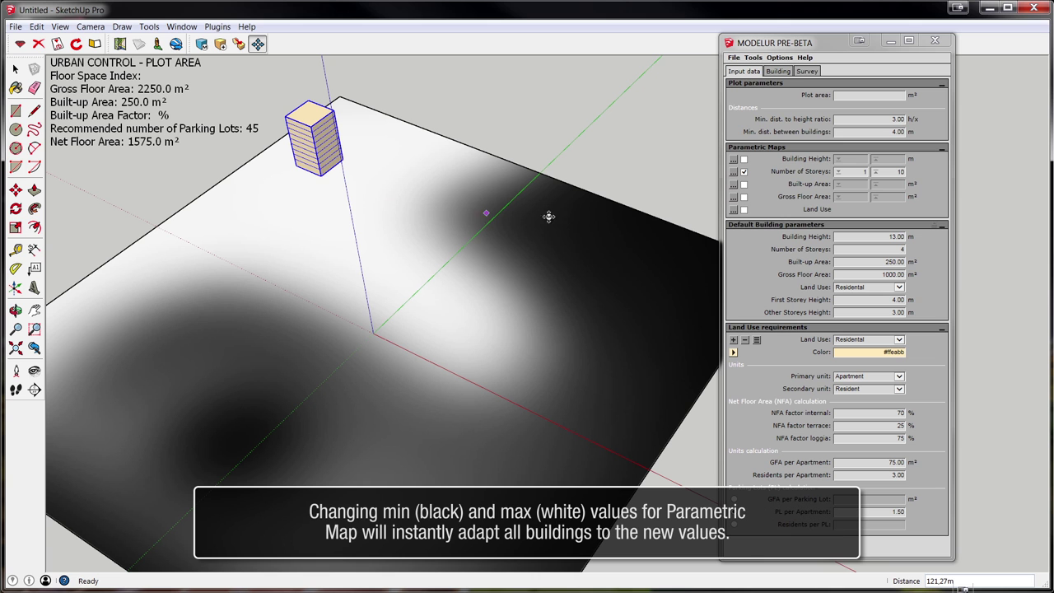
# Step: Set the maximum of the Number of Storeys parametric map to 8
pyautogui.moveTo(894, 171); pyautogui.dragTo(910, 171)
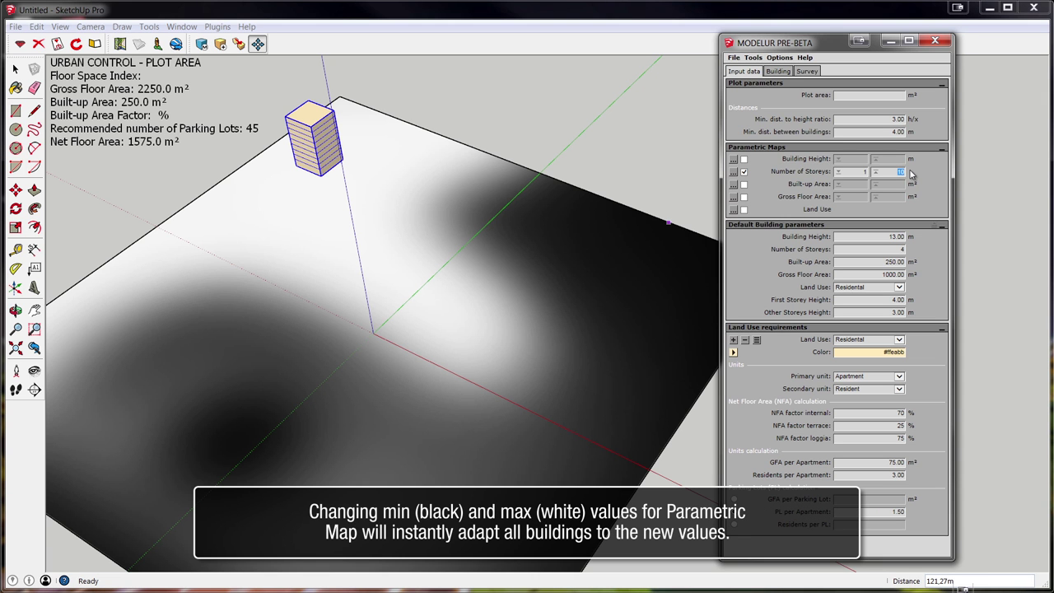
pyautogui.write('8')
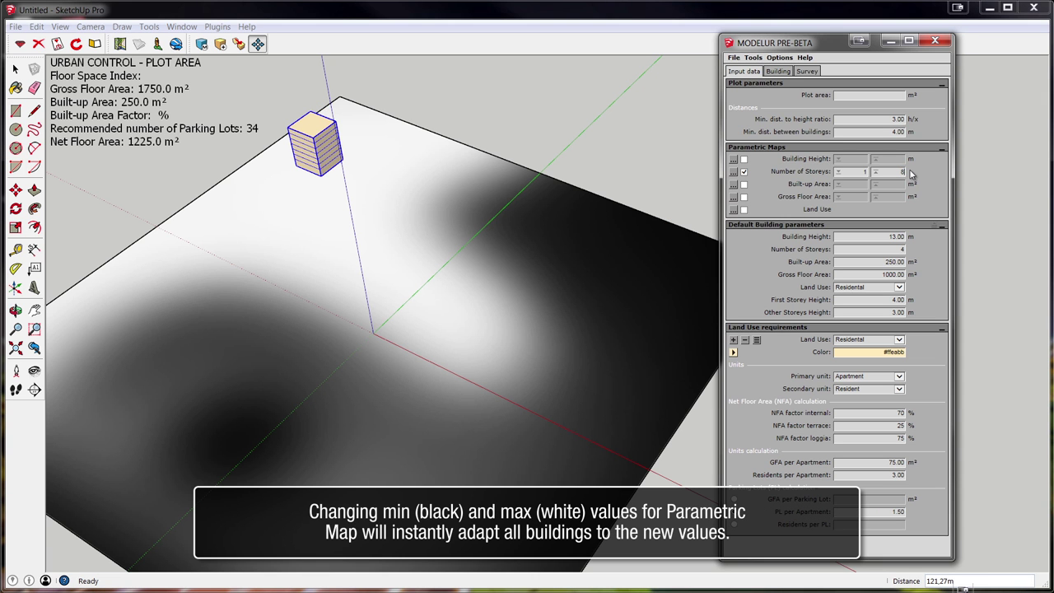
# Step: Copy the building about 194 m across to the dark edge of the map and divide the distance into four copies with /4
pyautogui.moveTo(419, 334); pyautogui.dragTo(485, 293, button='middle')
pyautogui.click(383, 238)
pyautogui.press('ctrl')
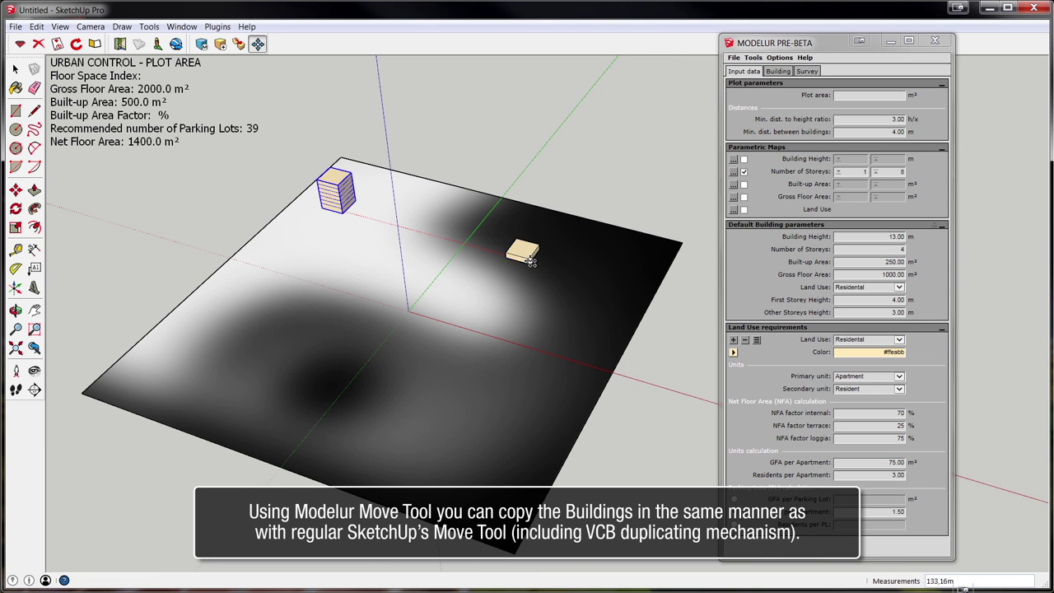
pyautogui.click(626, 284)
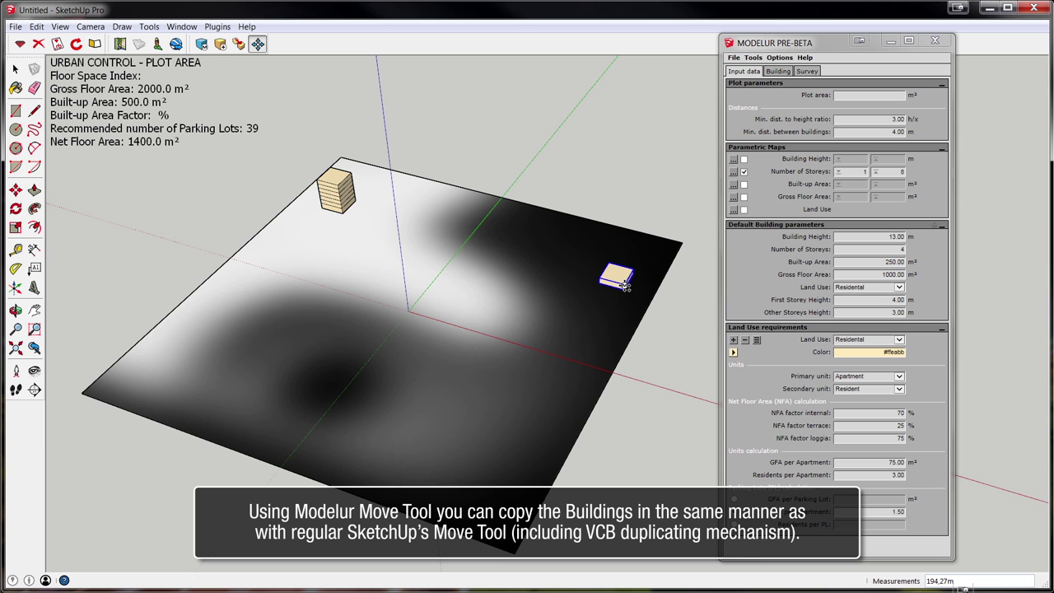
pyautogui.press('Return')
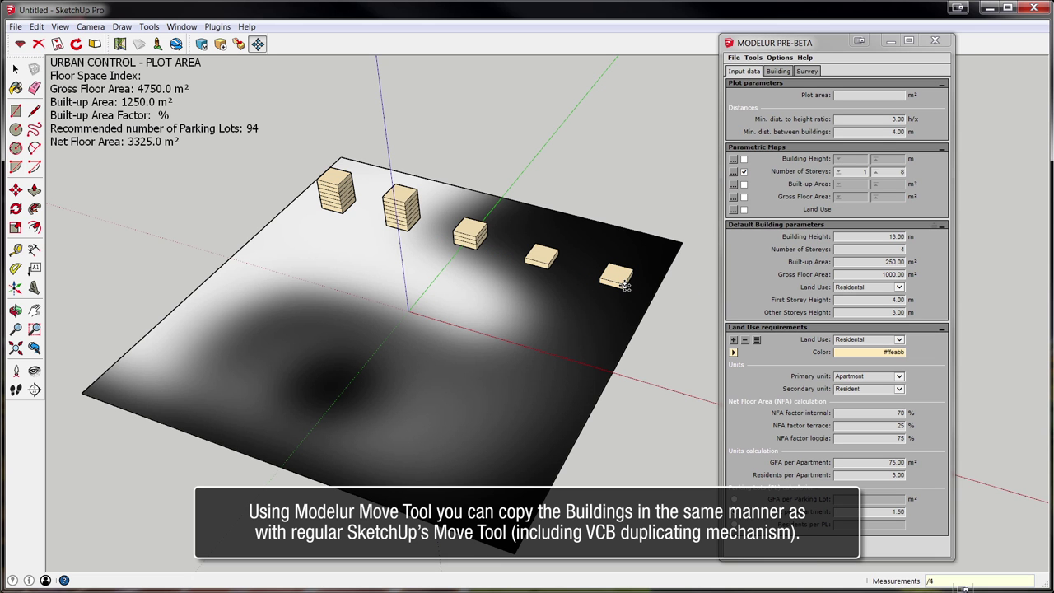
# Step: Set the Number of Storeys parametric map's range to a minimum of 3 and a maximum of 12
pyautogui.click(874, 172)
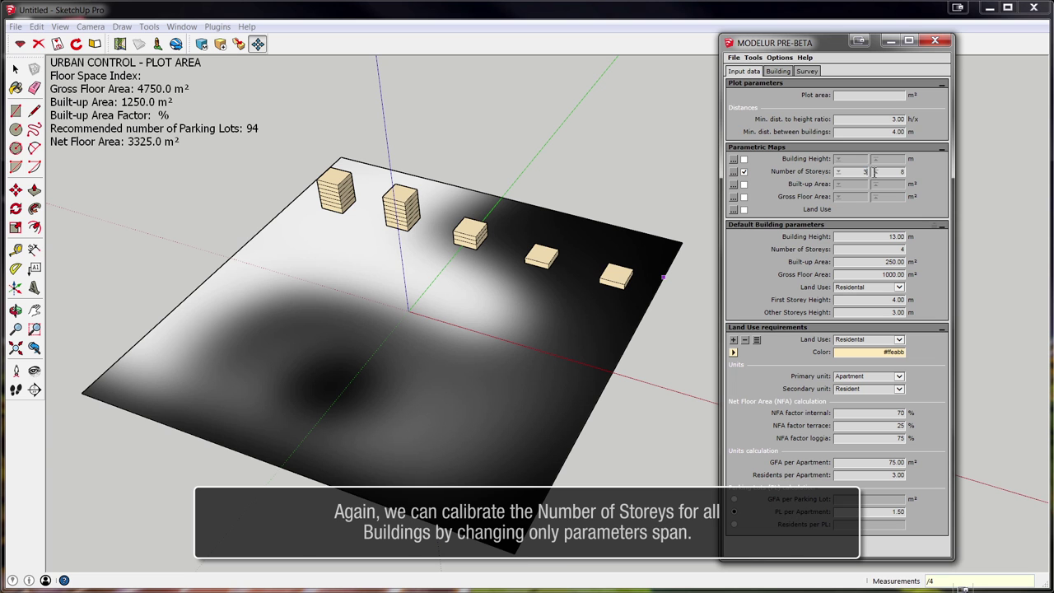
pyautogui.write('3')
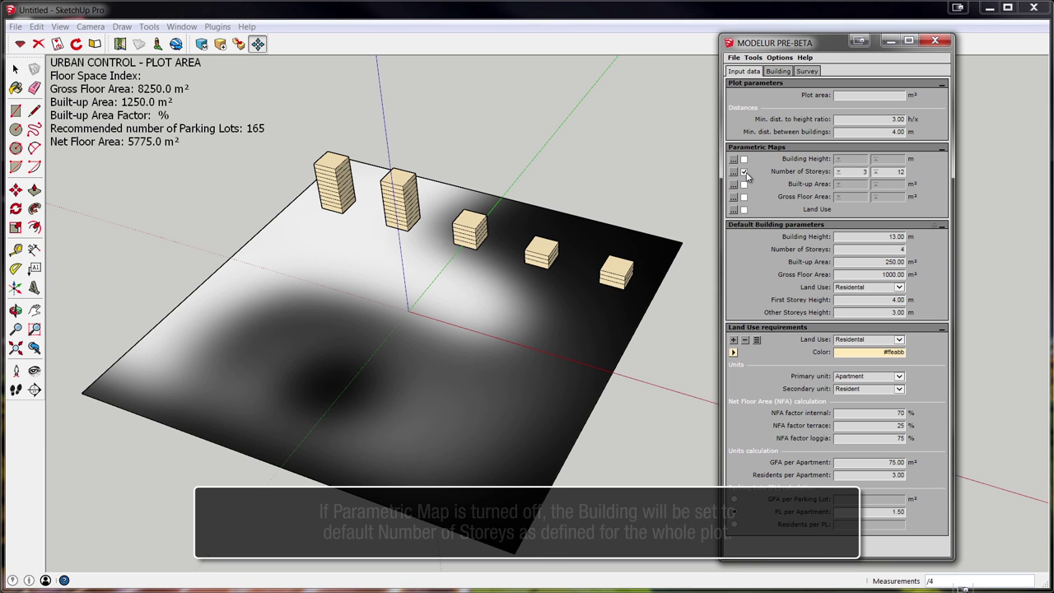
# Step: Turn off the Number of Storeys parametric map and set the default building's number of storeys to 7
pyautogui.click(744, 172)
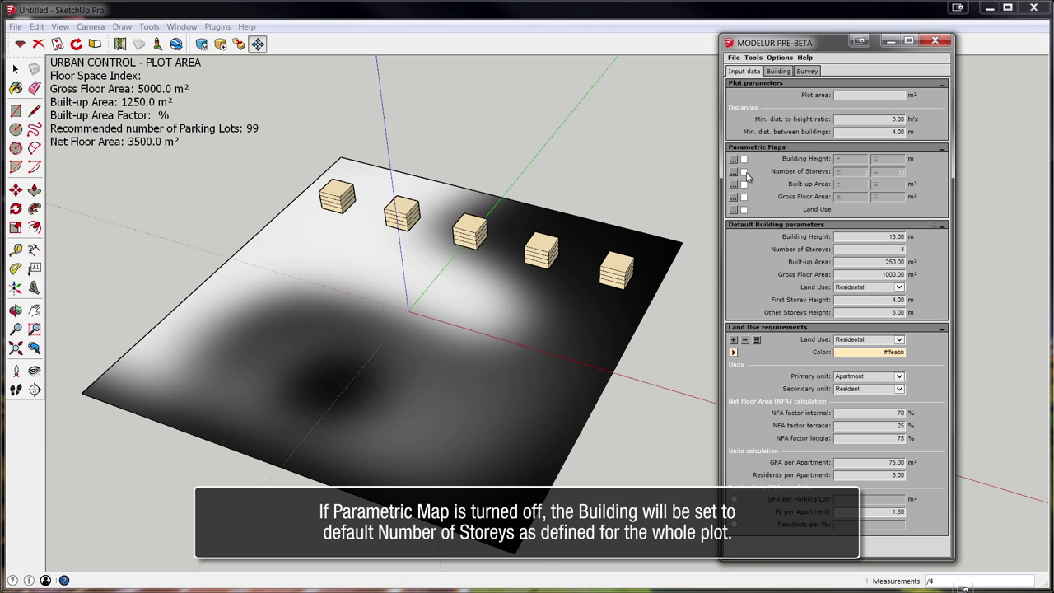
pyautogui.moveTo(583, 393); pyautogui.dragTo(527, 346, button='middle')
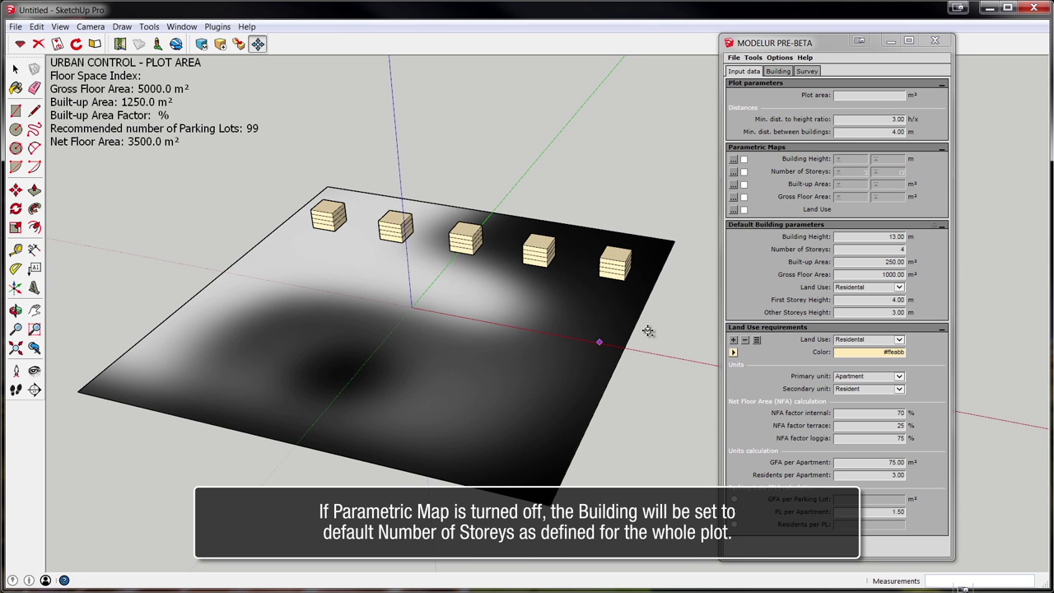
pyautogui.doubleClick(882, 249)
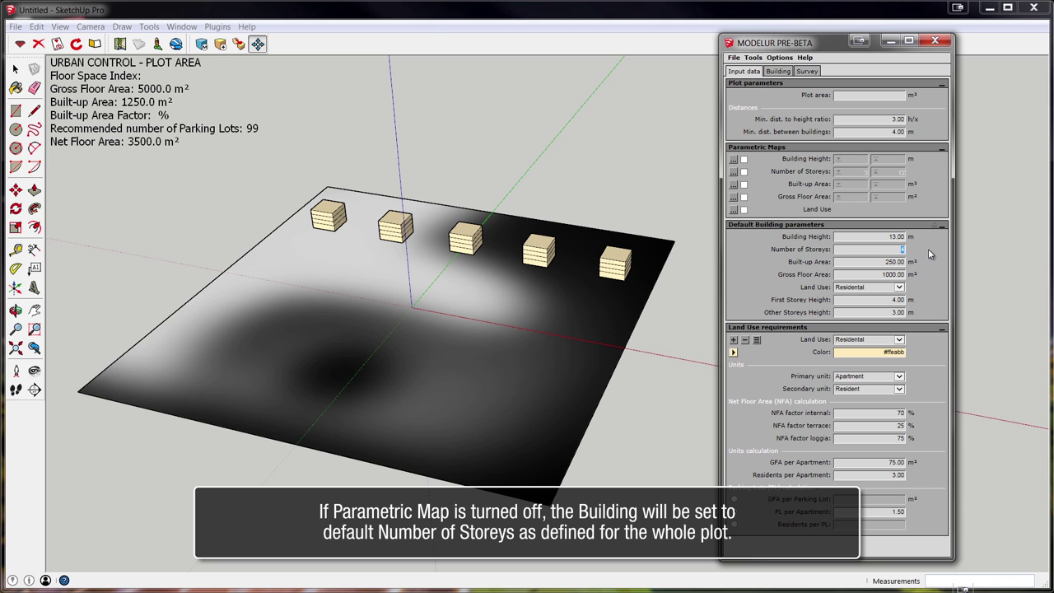
pyautogui.write('7')
pyautogui.press('Return')
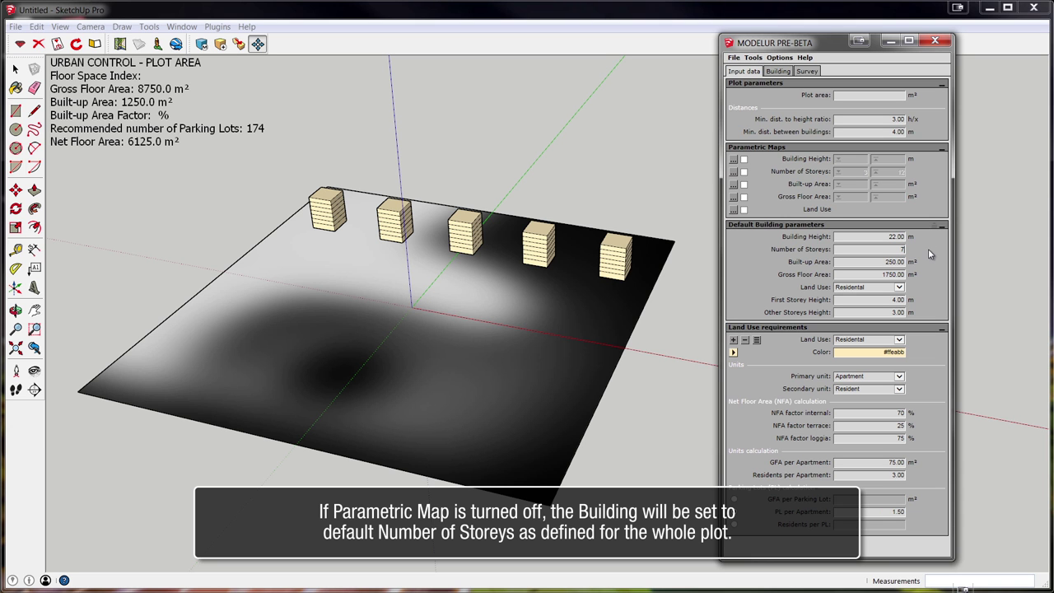
# Step: Select the two buildings on the dark end of the row and override their Number of Storeys with 3
pyautogui.click(774, 73)
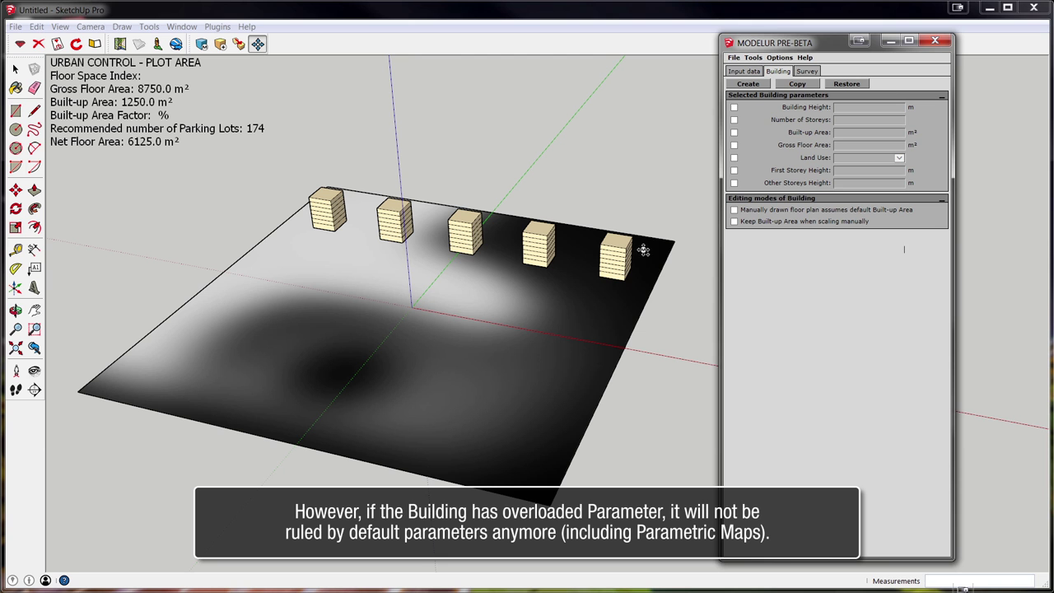
pyautogui.click(626, 267)
pyautogui.press('space')
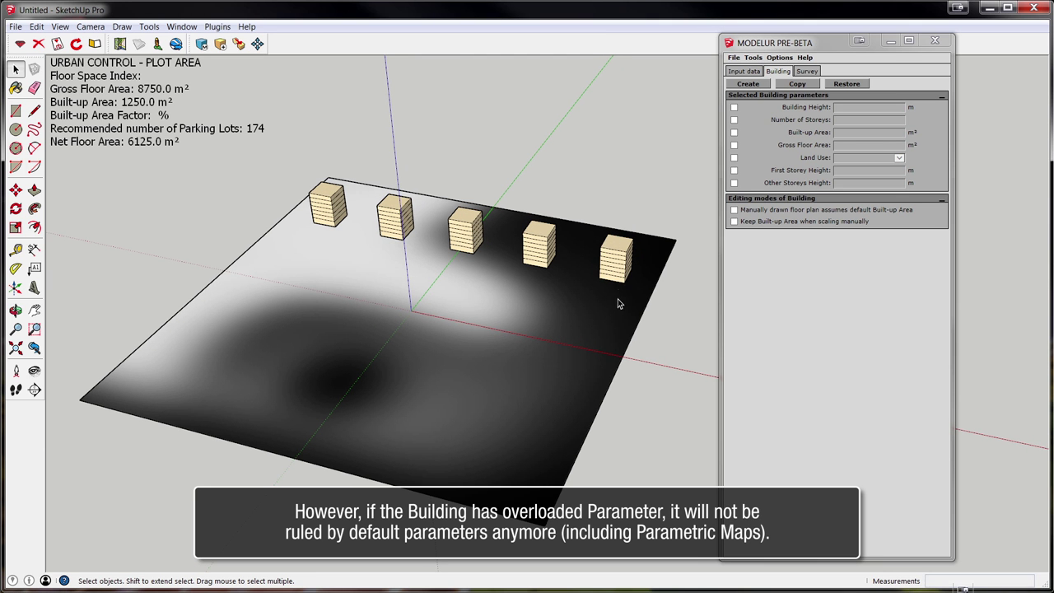
pyautogui.click(618, 267)
pyautogui.keyDown('shift'); pyautogui.click(550, 257); pyautogui.keyUp('shift')
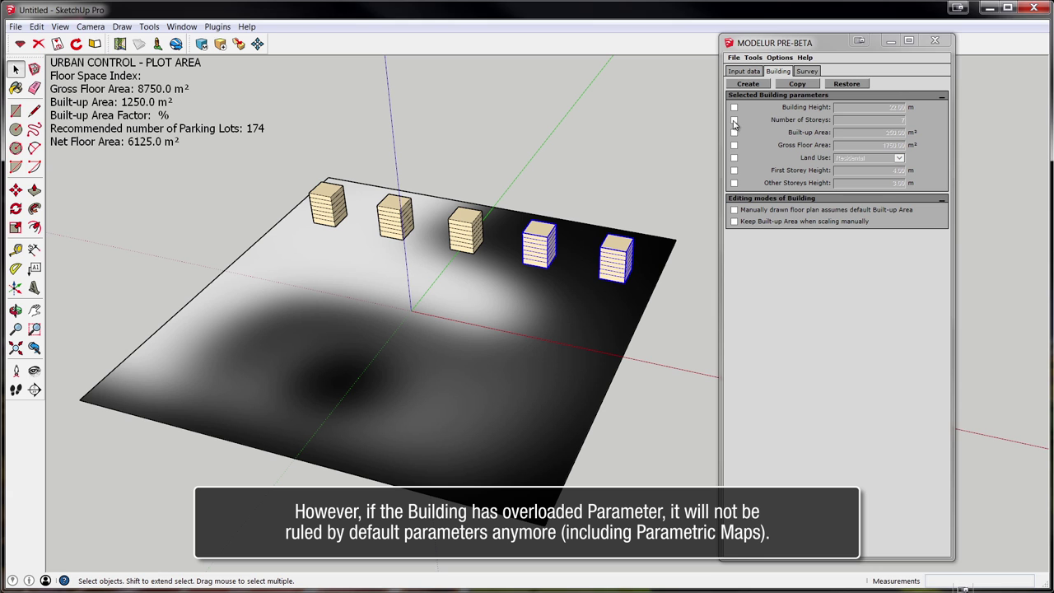
pyautogui.click(734, 121)
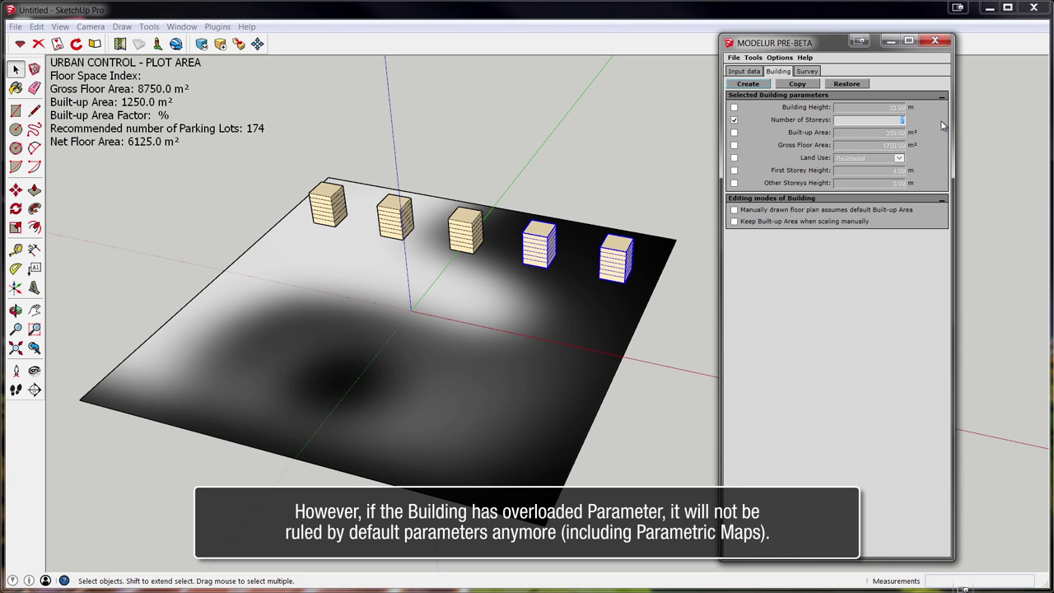
pyautogui.write('3')
pyautogui.press('Return')
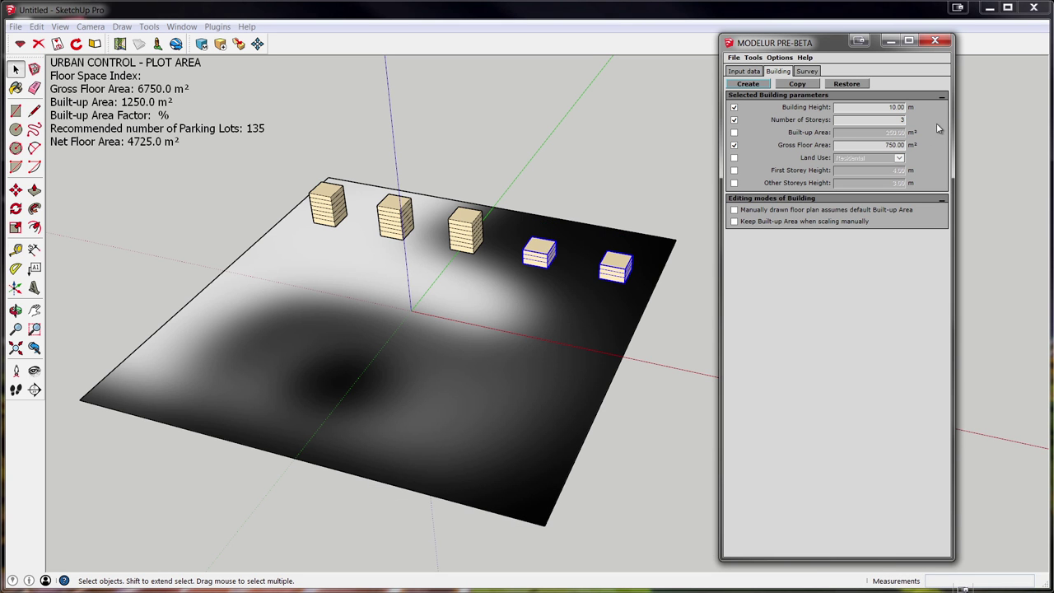
# Step: Set the default building's number of storeys to 5
pyautogui.click(745, 72)
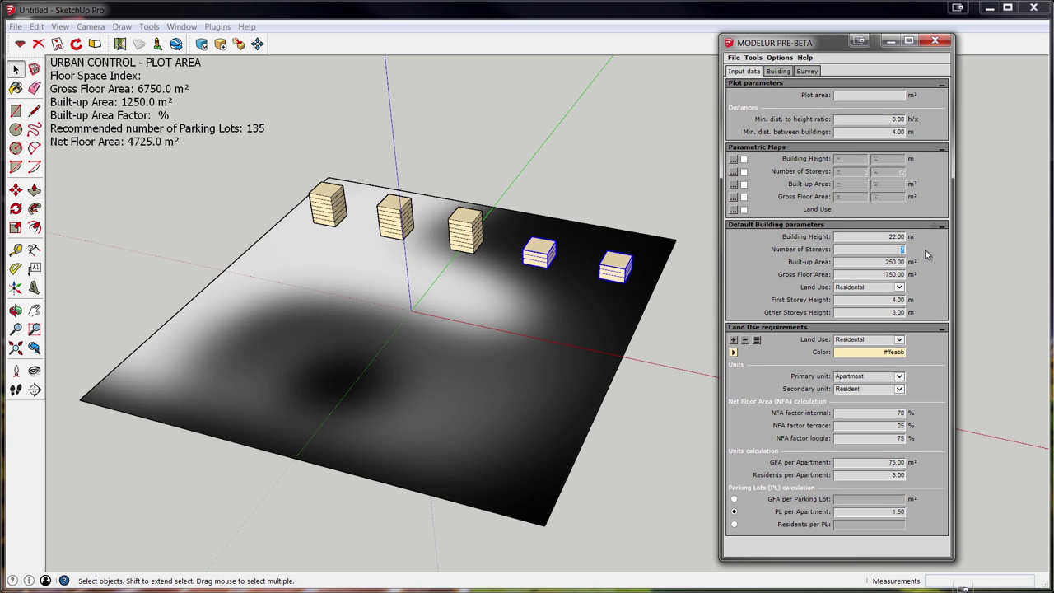
pyautogui.write('5')
pyautogui.press('Return')
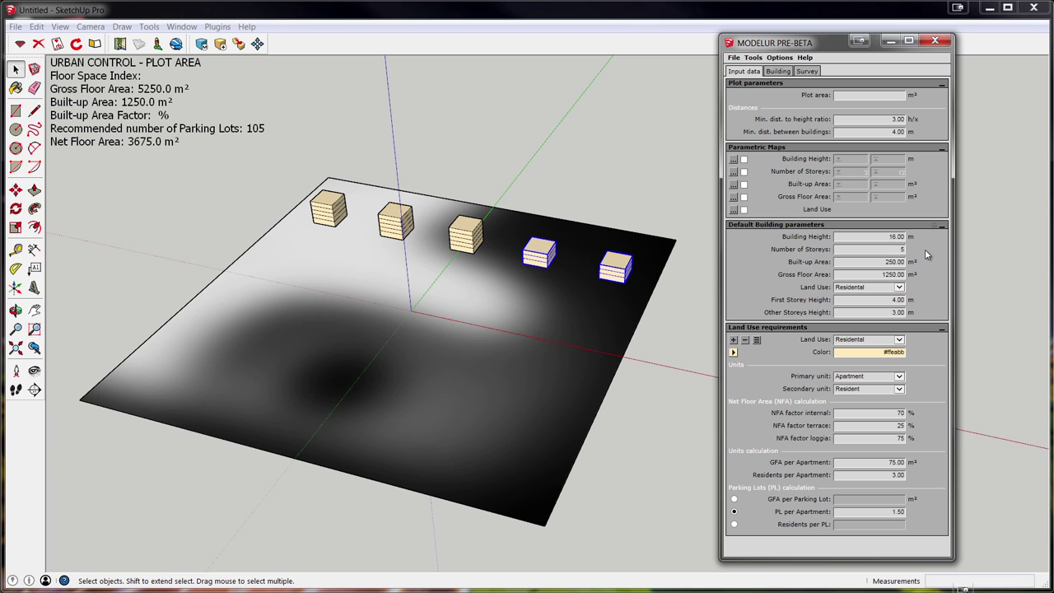
# Step: Turn the Number of Storeys parametric map back on and set its maximum to 9
pyautogui.click(744, 172)
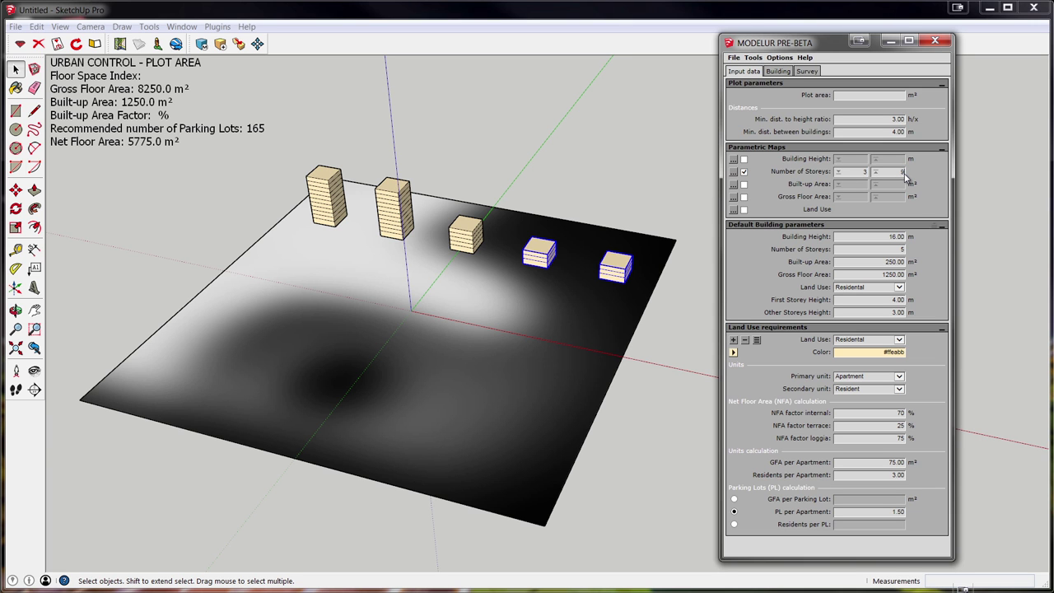
pyautogui.press('Return')
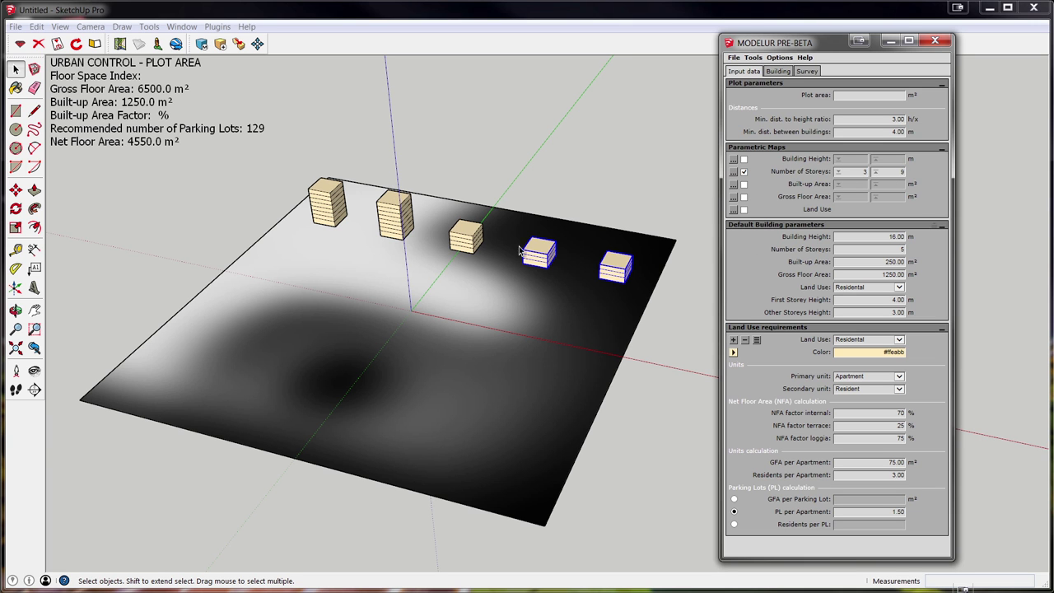
# Step: Select all five buildings and try moving them around the parametric map with the Modelur Move Tool, leaving them in their original row
pyautogui.keyDown('shift'); pyautogui.click(474, 243); pyautogui.keyUp('shift')
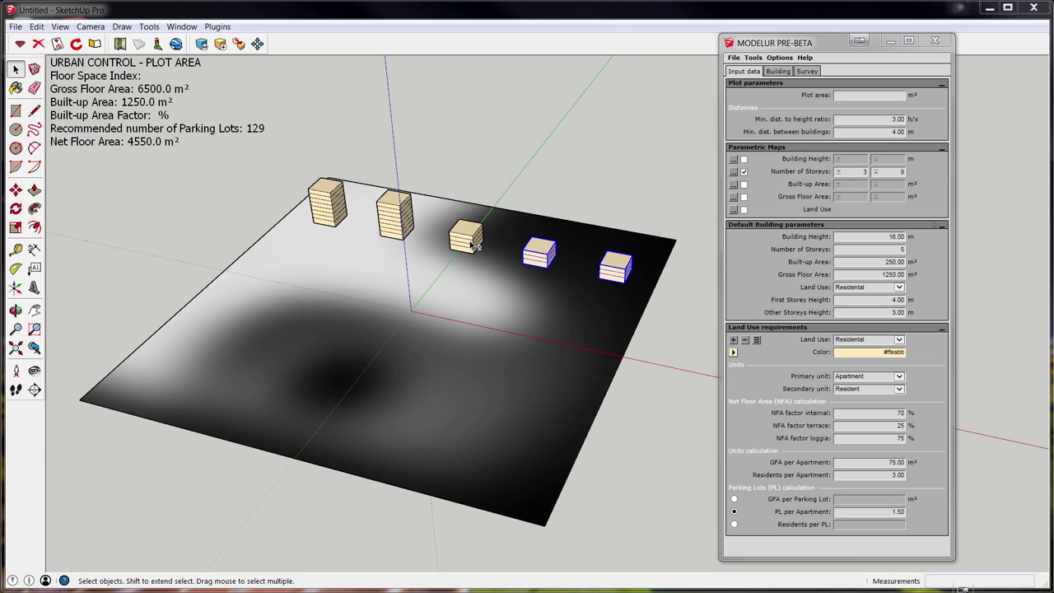
pyautogui.keyDown('shift'); pyautogui.click(397, 229); pyautogui.keyUp('shift')
pyautogui.keyDown('shift'); pyautogui.click(331, 218); pyautogui.keyUp('shift')
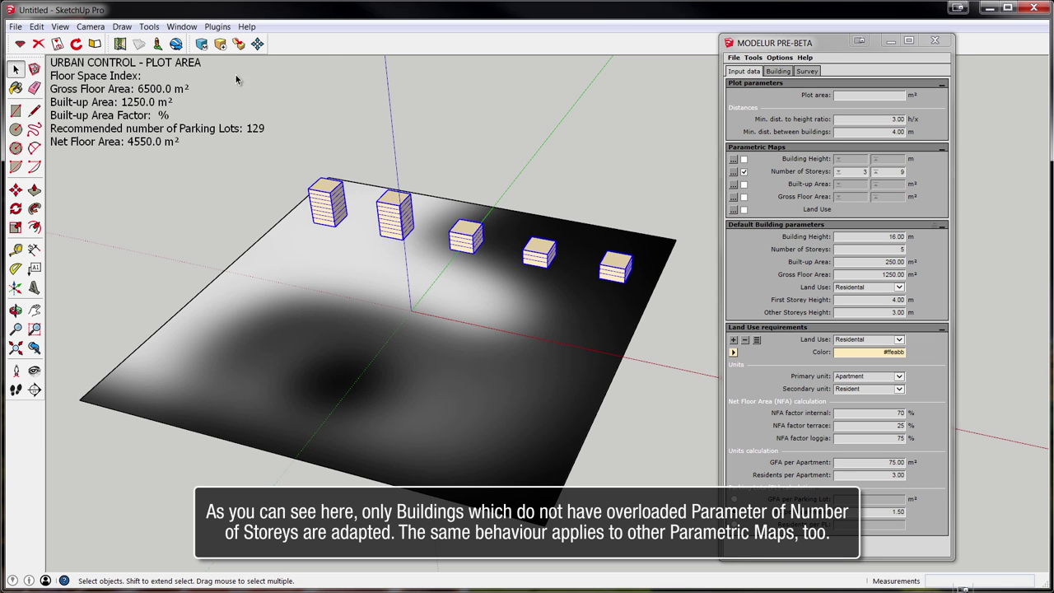
pyautogui.click(229, 28)
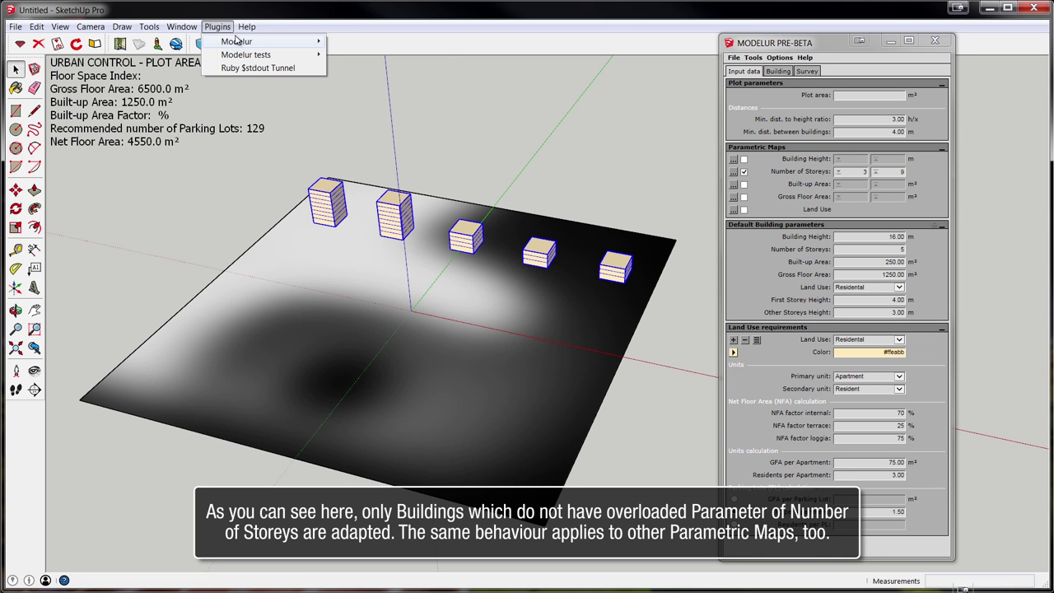
pyautogui.moveTo(239, 43)
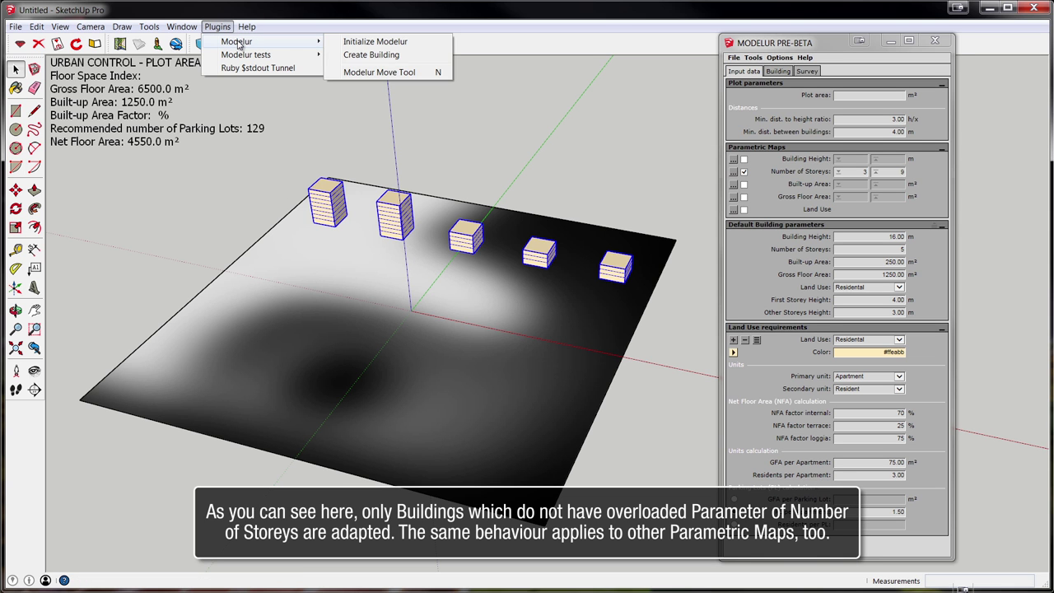
pyautogui.click(363, 73)
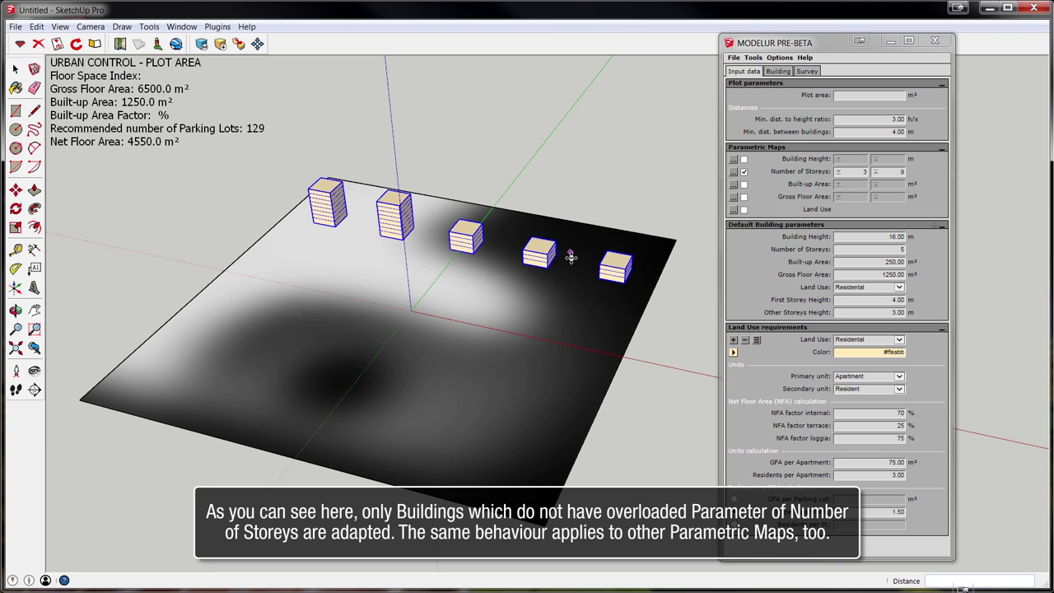
pyautogui.moveTo(568, 261)
pyautogui.mouseDown()
pyautogui.moveTo(478, 437)
pyautogui.moveTo(468, 410)
pyautogui.moveTo(538, 329)
pyautogui.moveTo(569, 258)
pyautogui.mouseUp()
pyautogui.press('space')
pyautogui.click(379, 287)
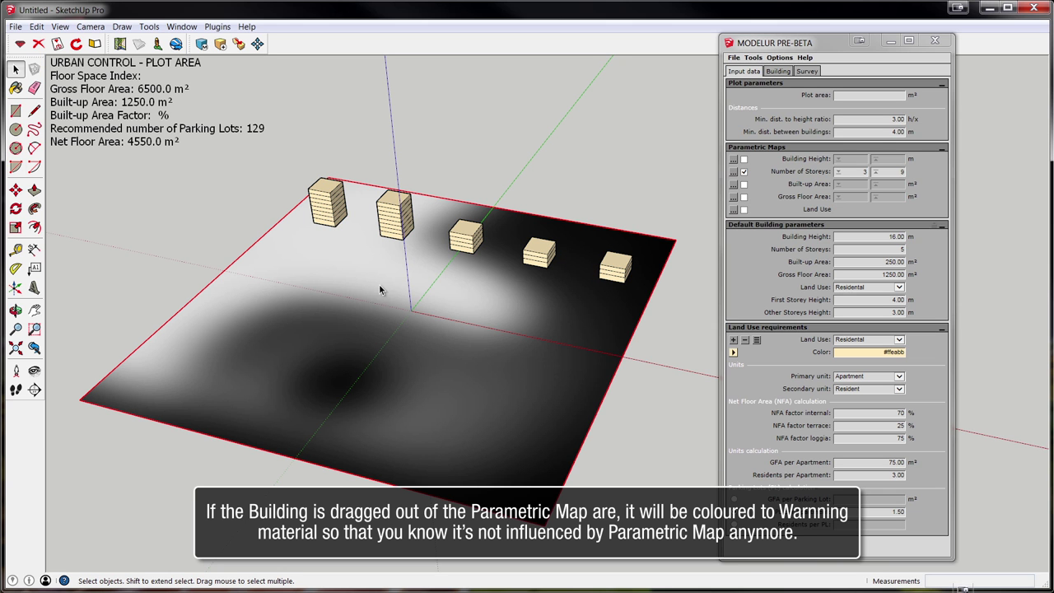
# Step: Move the building at the white corner beyond the parametric map's edge and back onto the map with the Modelur Move Tool
pyautogui.click(328, 219)
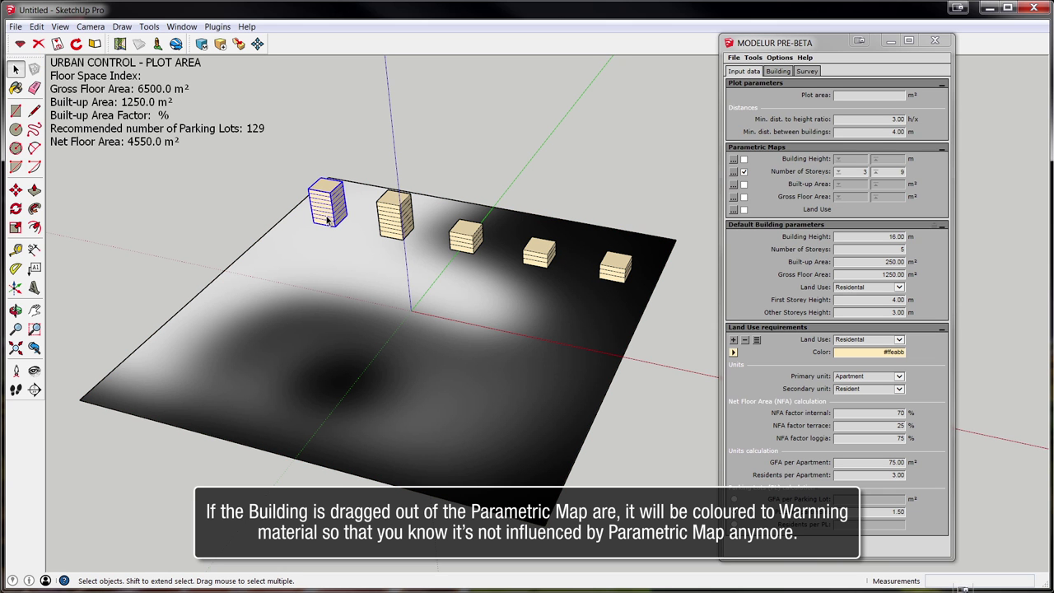
pyautogui.click(258, 46)
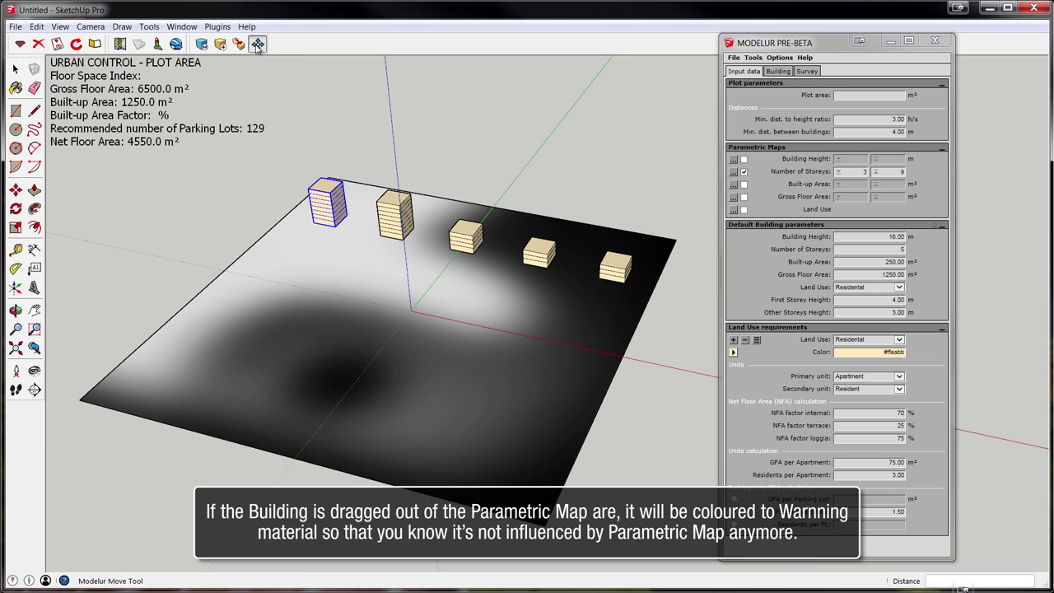
pyautogui.click(338, 231)
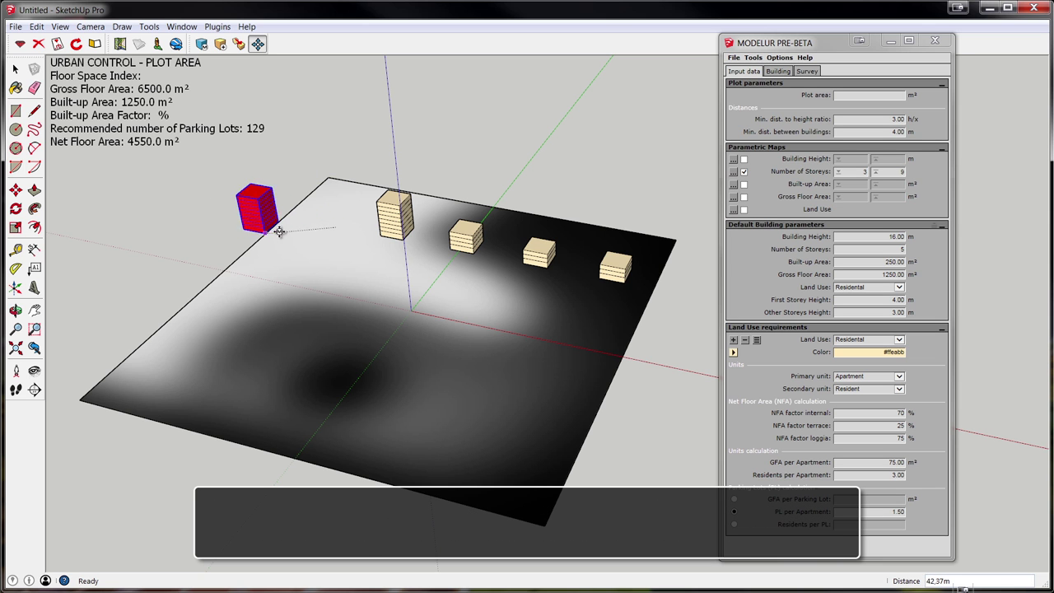
pyautogui.click(337, 227)
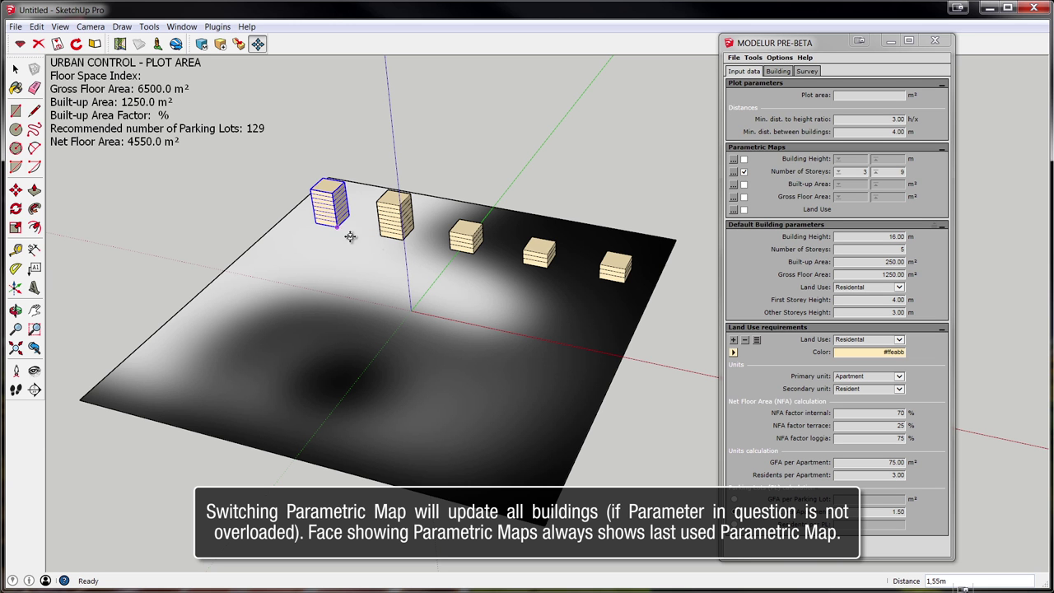
# Step: Replace the Number of Storeys parametric map with the image parametric_map-square_01
pyautogui.click(733, 173)
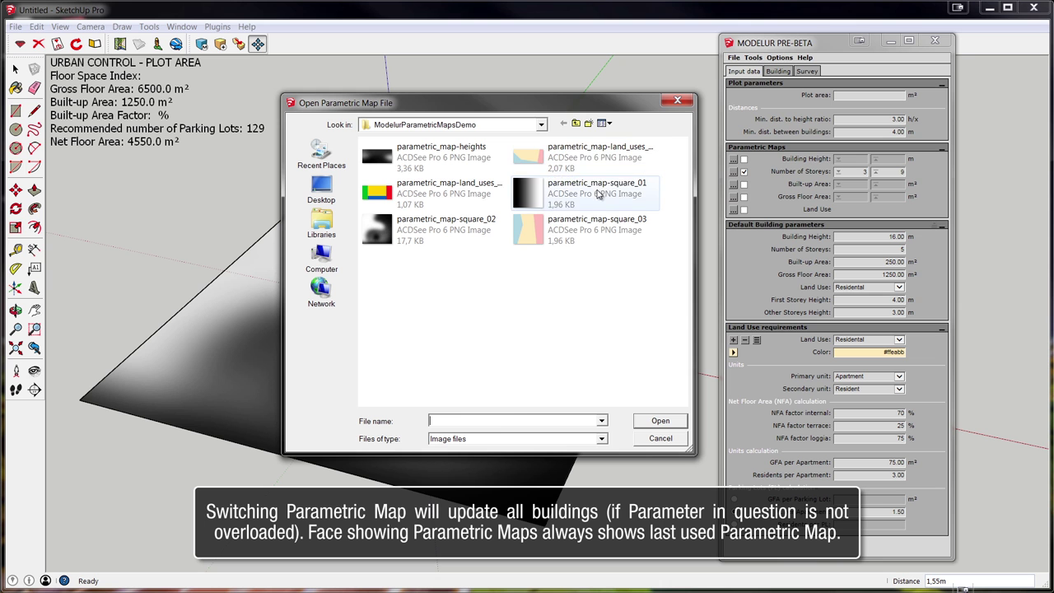
pyautogui.click(598, 191)
pyautogui.moveTo(611, 107); pyautogui.dragTo(949, 134)
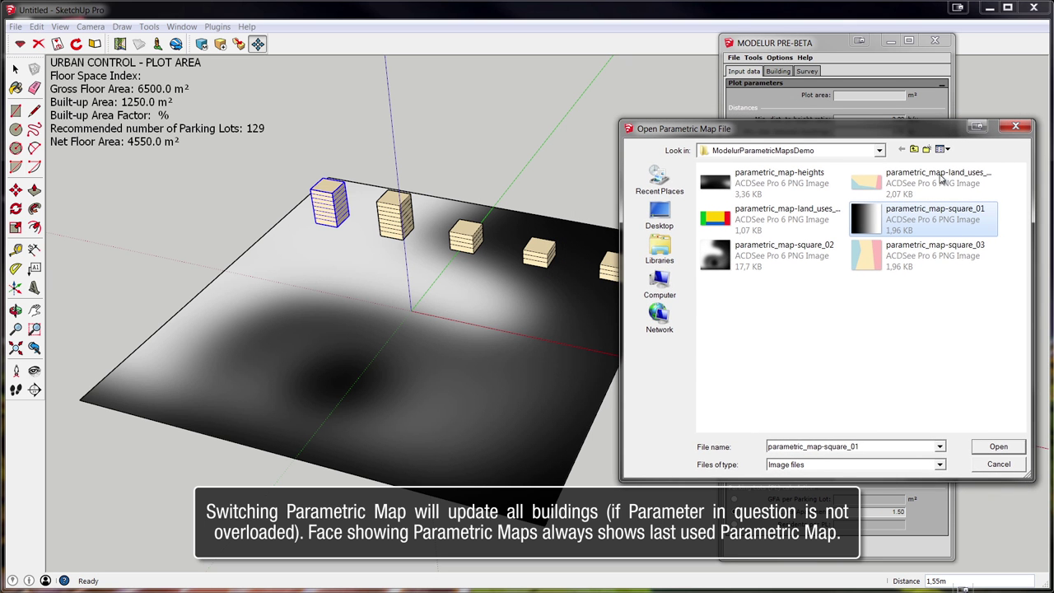
pyautogui.click(996, 447)
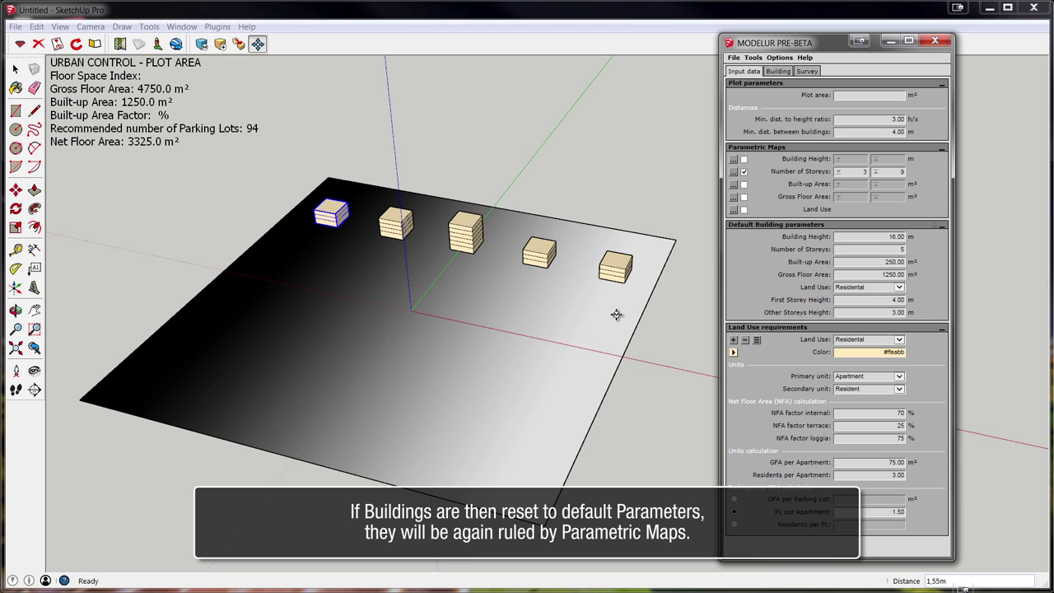
# Step: Select the two buildings on the light side of the map and restore their overridden parameters to the defaults
pyautogui.moveTo(557, 307)
pyautogui.mouseDown(button='middle')
pyautogui.moveTo(548, 340)
pyautogui.moveTo(546, 331)
pyautogui.mouseUp(button='middle')
pyautogui.click(542, 260)
pyautogui.keyDown('shift'); pyautogui.click(625, 265); pyautogui.keyUp('shift')
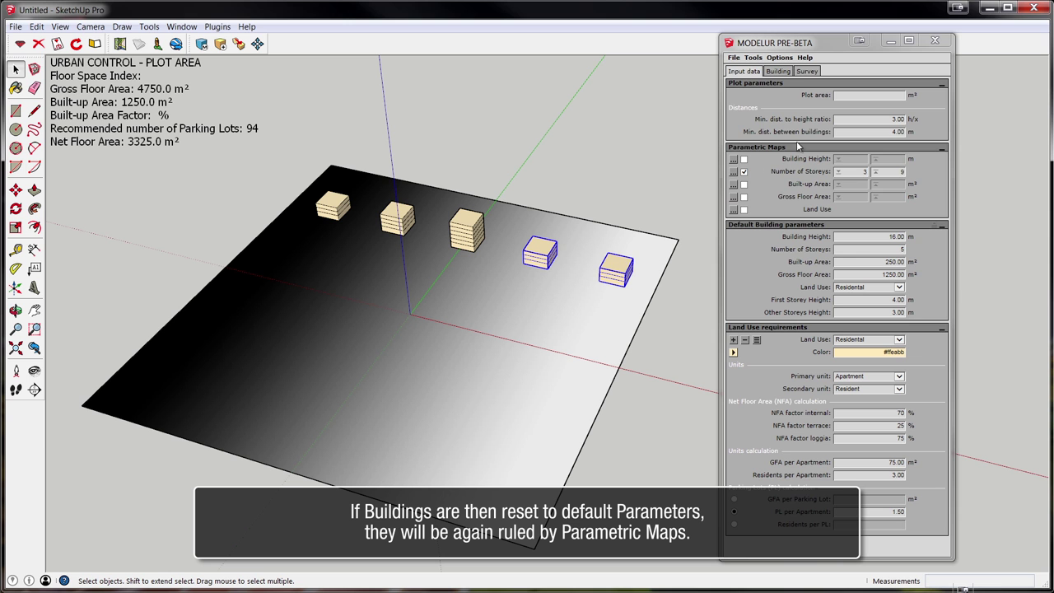
pyautogui.click(786, 72)
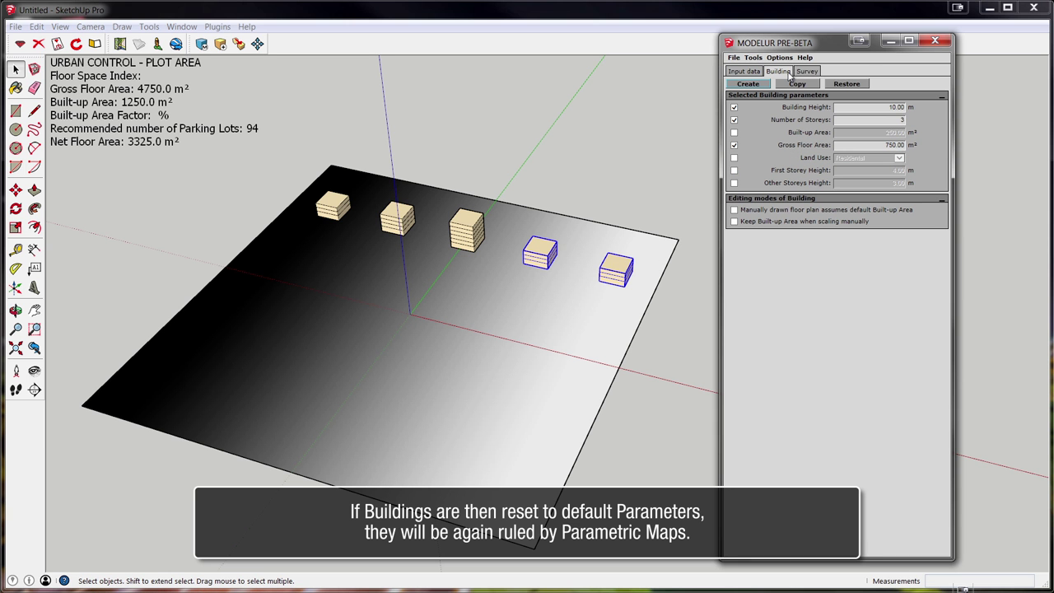
pyautogui.click(845, 84)
# Step: Move the two selected buildings from the light side to the dark side of the map with the Modelur Move Tool
pyautogui.moveTo(433, 400); pyautogui.dragTo(577, 300, button='middle')
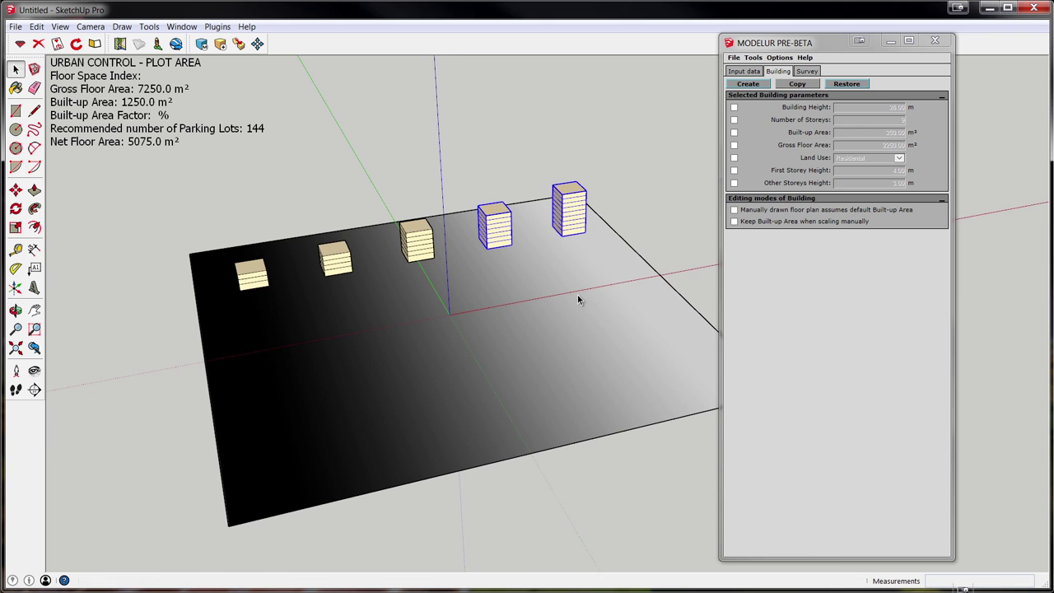
pyautogui.click(258, 44)
pyautogui.moveTo(540, 236); pyautogui.dragTo(318, 332)
pyautogui.press('space')
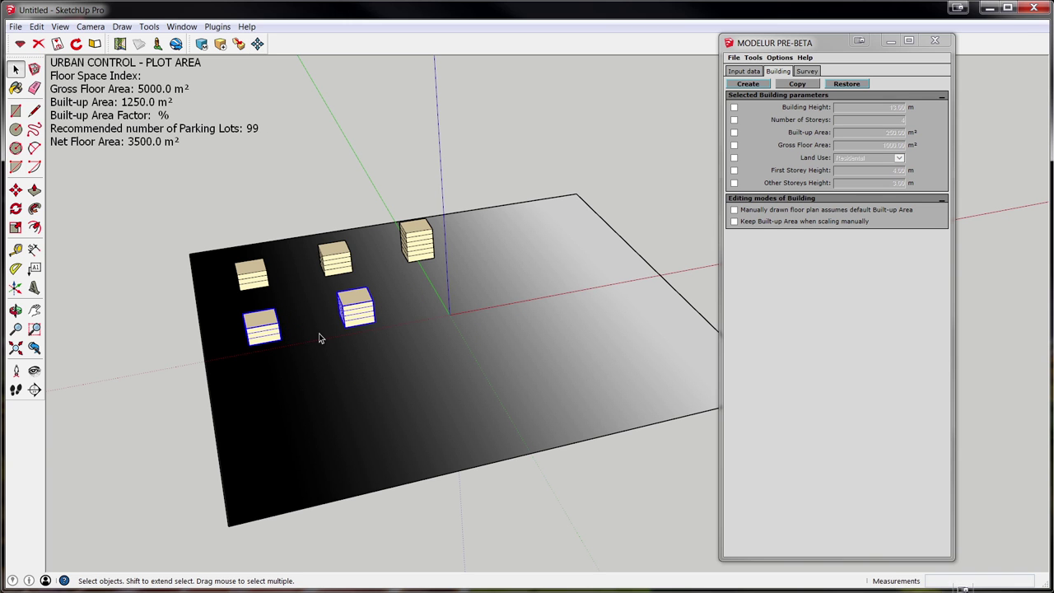
# Step: Override the Number of Storeys with 4 for the moved building nearest the map's dark edge
pyautogui.click(278, 332)
pyautogui.click(734, 120)
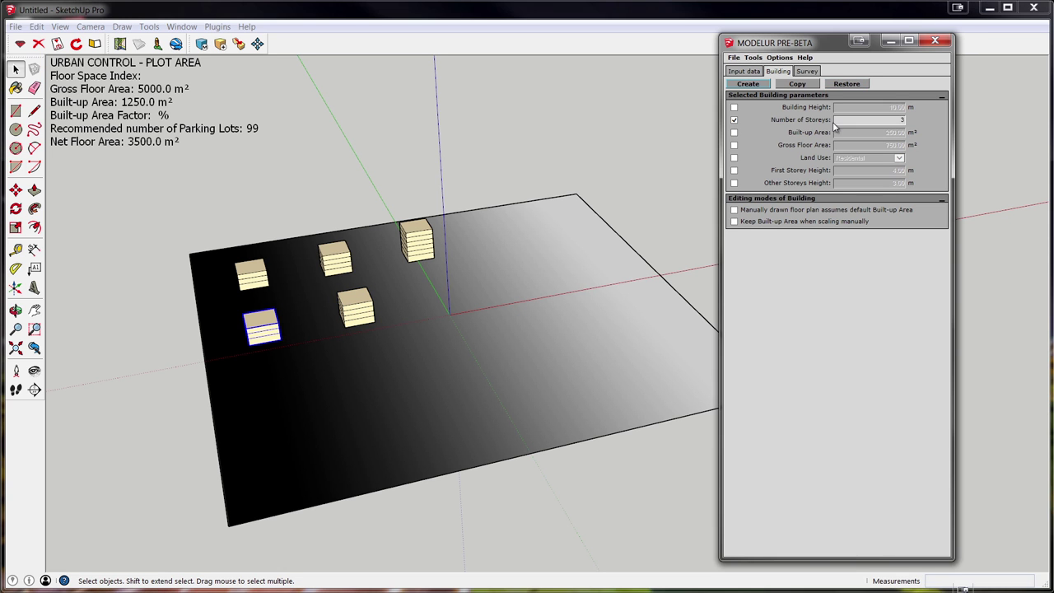
pyautogui.write('4')
pyautogui.press('Return')
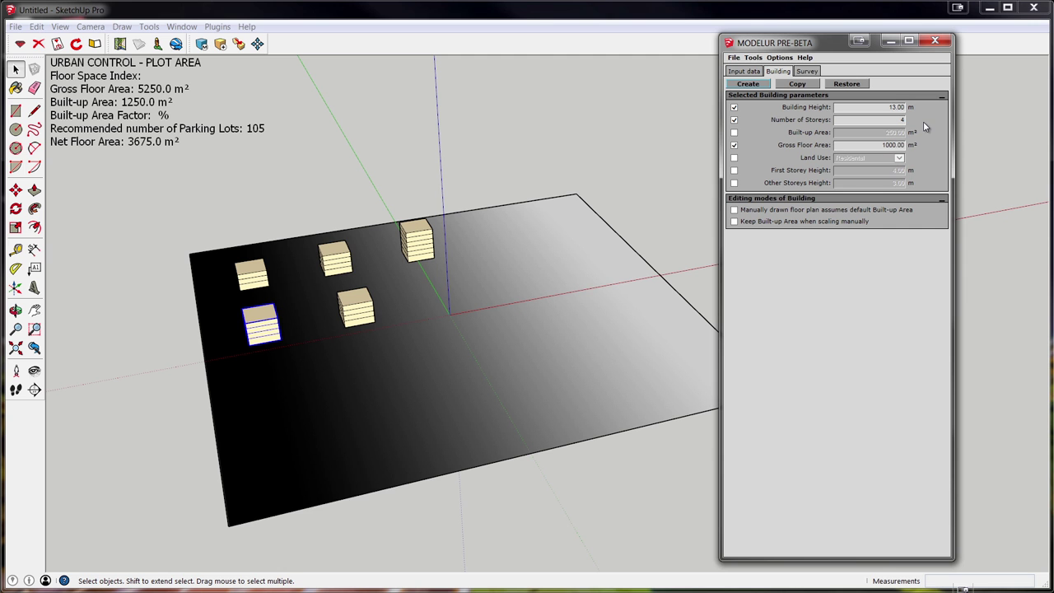
# Step: Move the overridden building and its moved neighbour about 155 m to the map's light side and restore their default parameters
pyautogui.keyDown('shift'); pyautogui.click(363, 313); pyautogui.keyUp('shift')
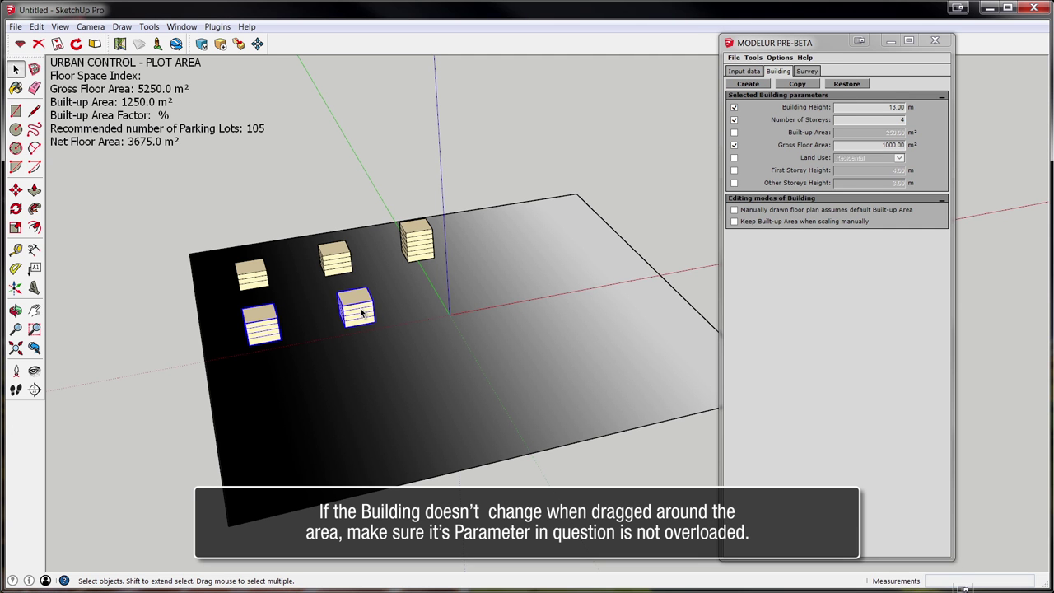
pyautogui.click(258, 44)
pyautogui.moveTo(282, 342); pyautogui.dragTo(588, 328)
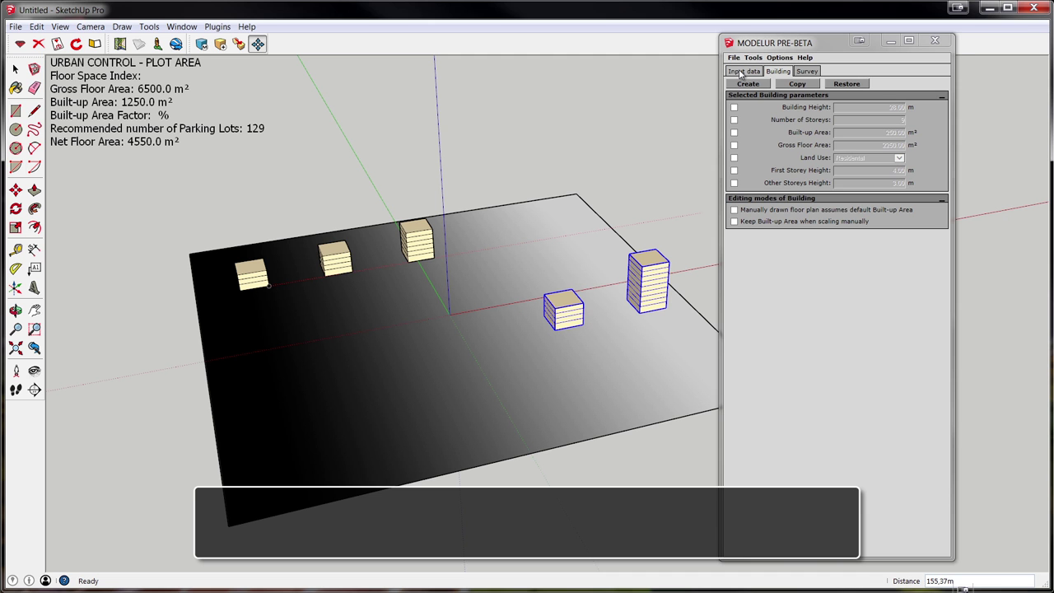
pyautogui.click(845, 84)
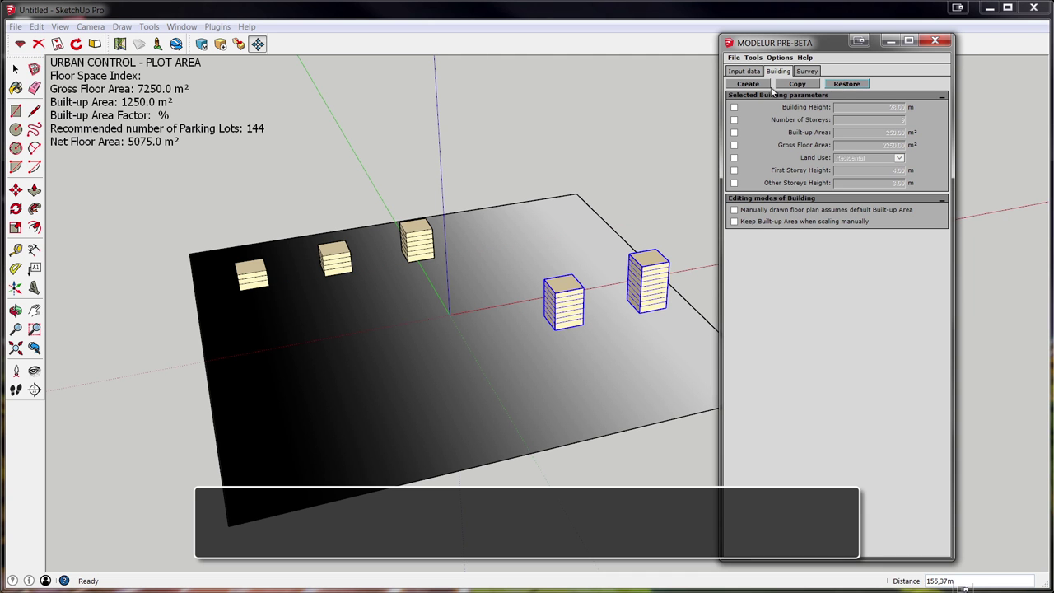
# Step: Turn on the Land Use parametric map using the image parametric_map-square_03
pyautogui.click(745, 73)
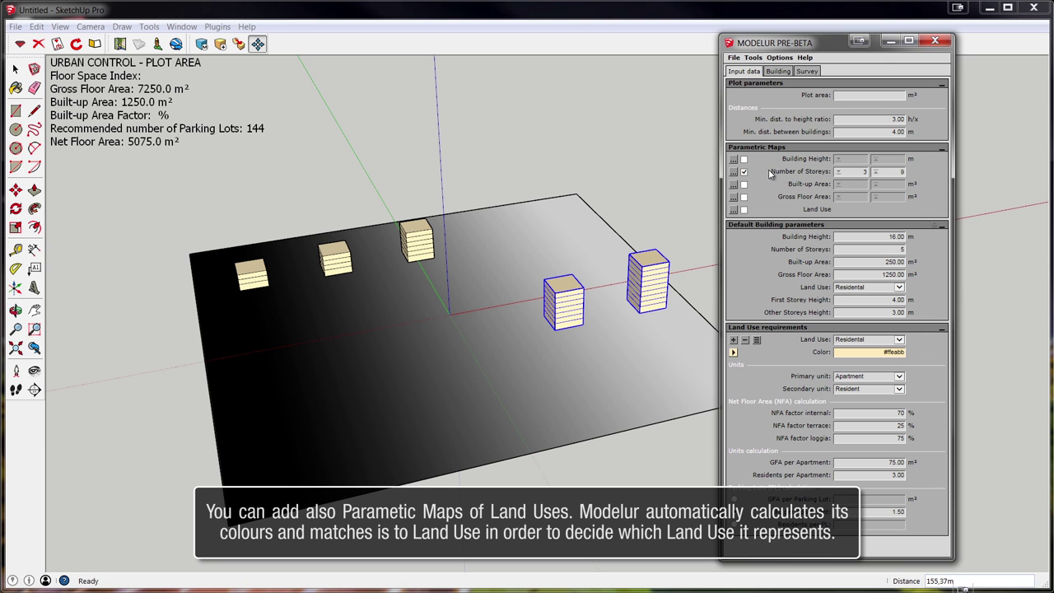
pyautogui.click(745, 212)
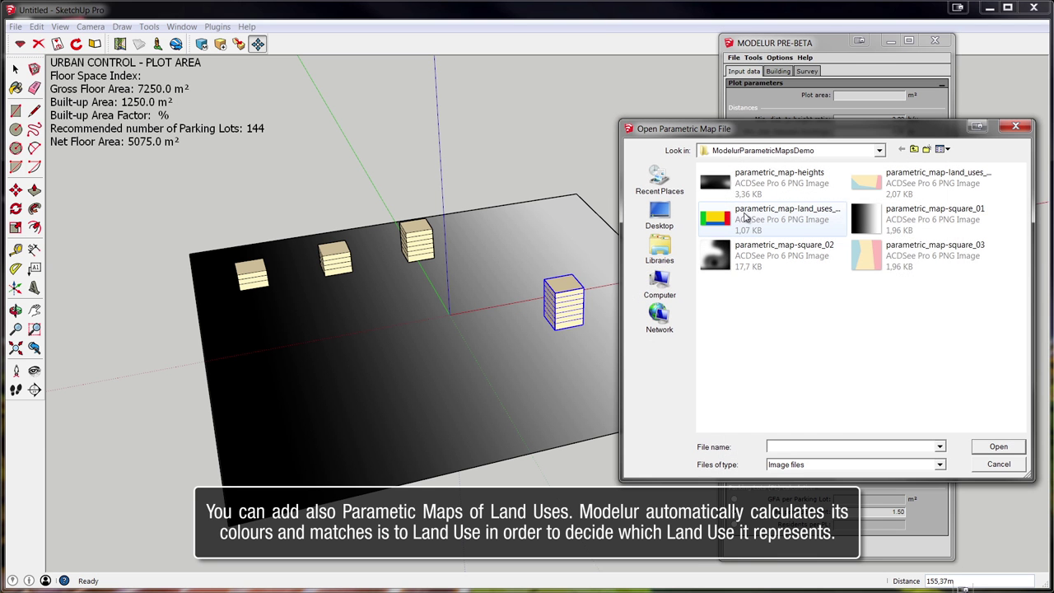
pyautogui.click(860, 253)
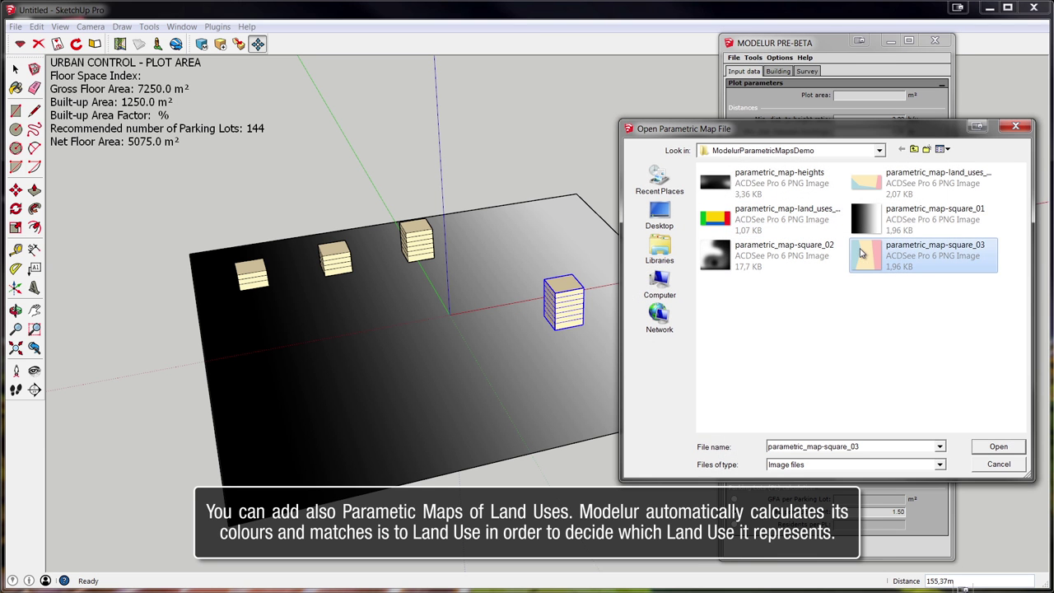
pyautogui.click(998, 447)
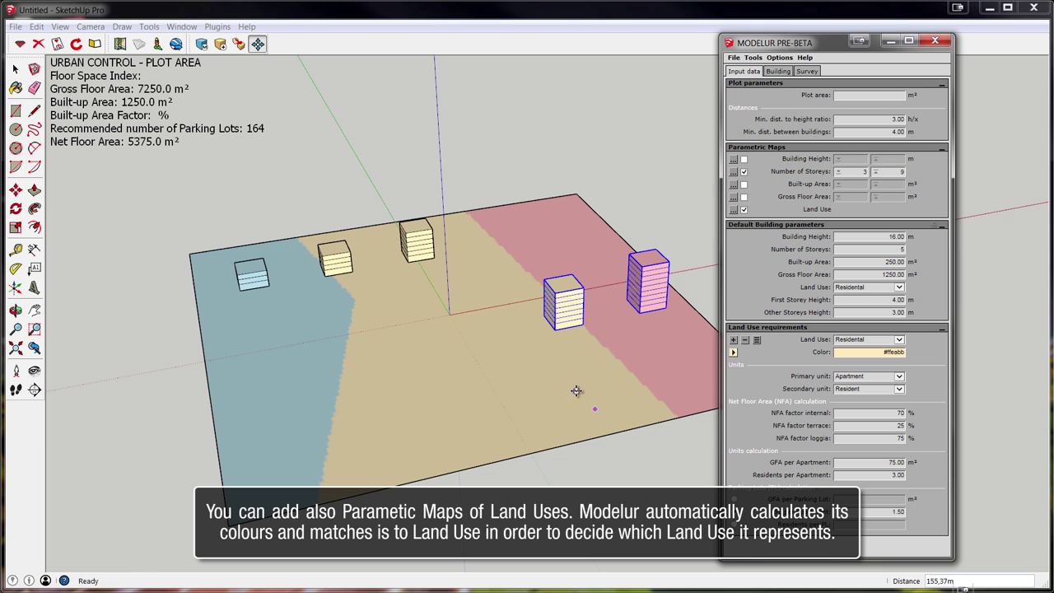
# Step: Move the two selected buildings about 173 m across the land use zones into the blue zone
pyautogui.press('o')
pyautogui.moveTo(532, 384); pyautogui.dragTo(540, 404)
pyautogui.press('h')
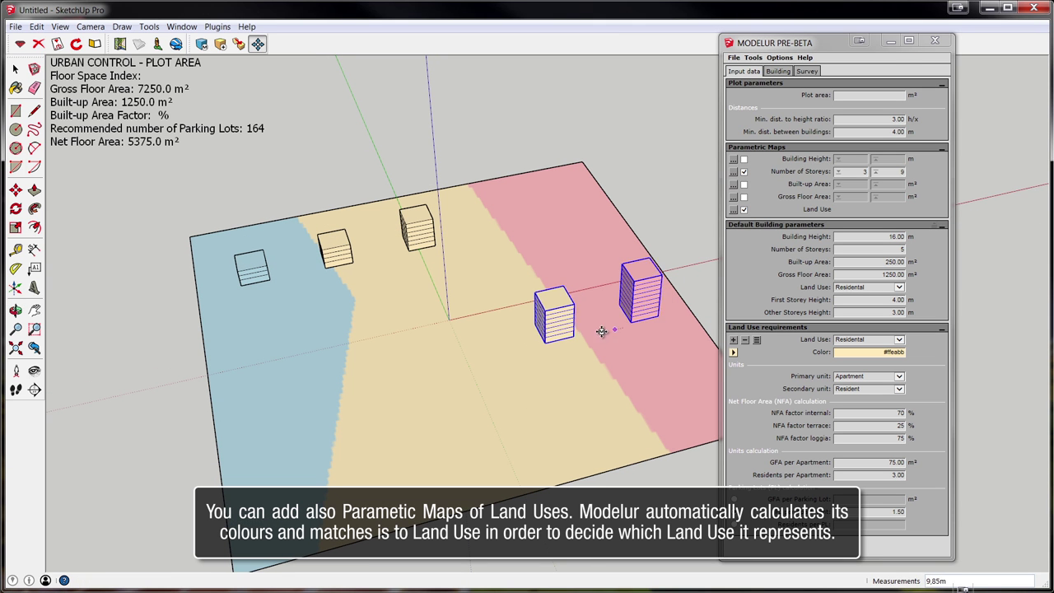
pyautogui.moveTo(578, 336); pyautogui.dragTo(296, 329)
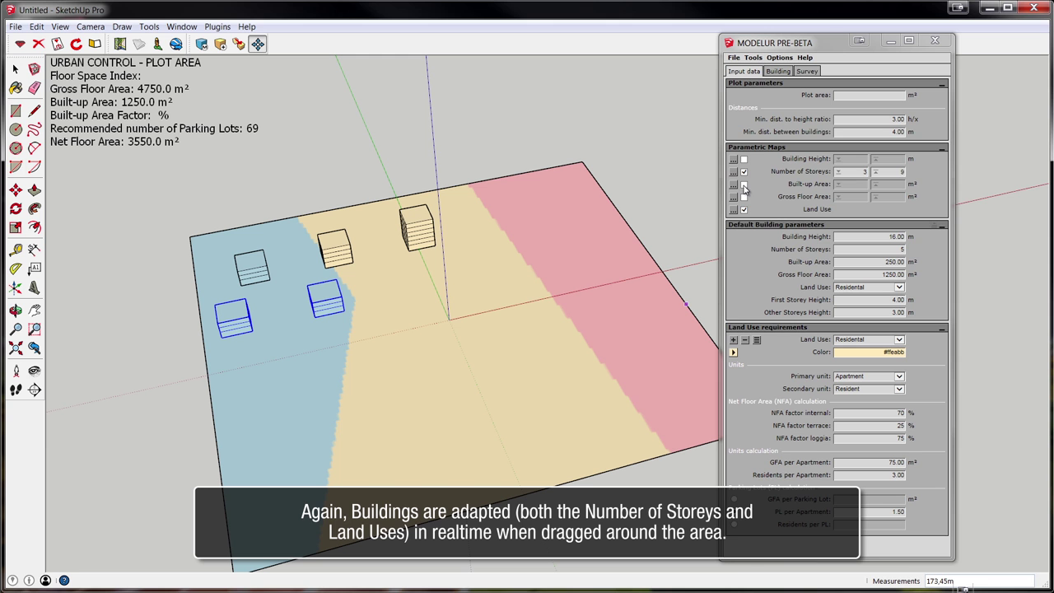
# Step: Turn on the Built-up Area map with parametric_map-square_01 and move the two selected buildings about 164 m to the light side
pyautogui.click(743, 186)
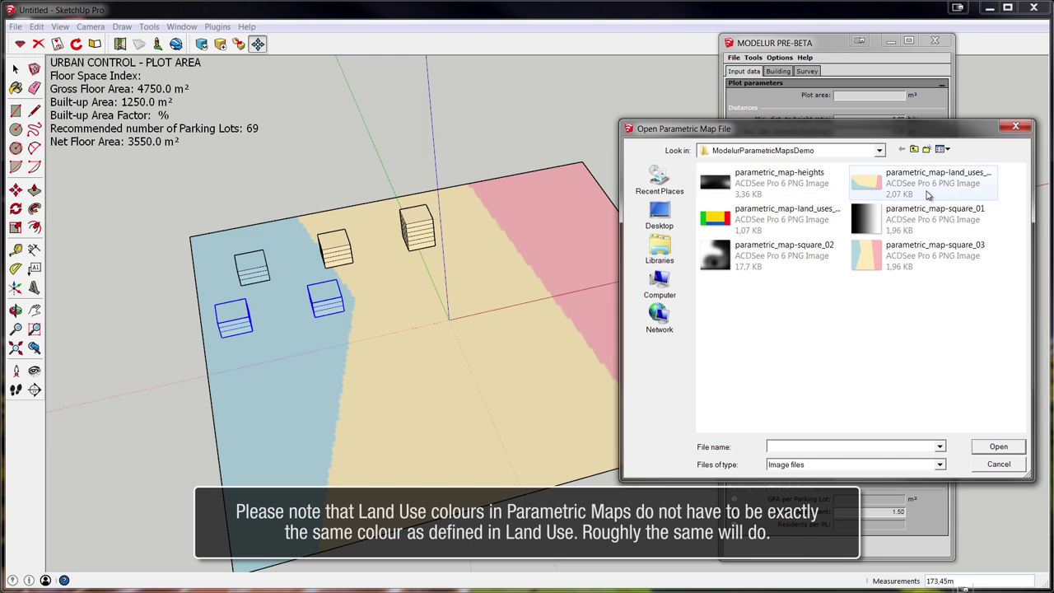
pyautogui.click(928, 218)
pyautogui.click(999, 447)
pyautogui.moveTo(381, 301); pyautogui.dragTo(571, 275)
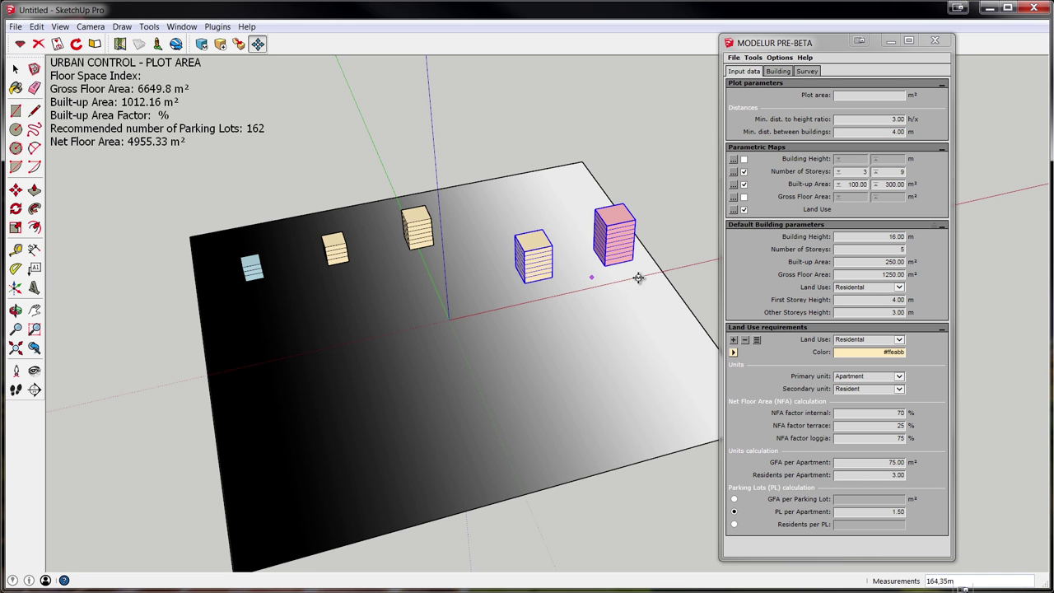
# Step: Turn on the Building Height parametric map using the image parametric_map-square_02
pyautogui.click(744, 160)
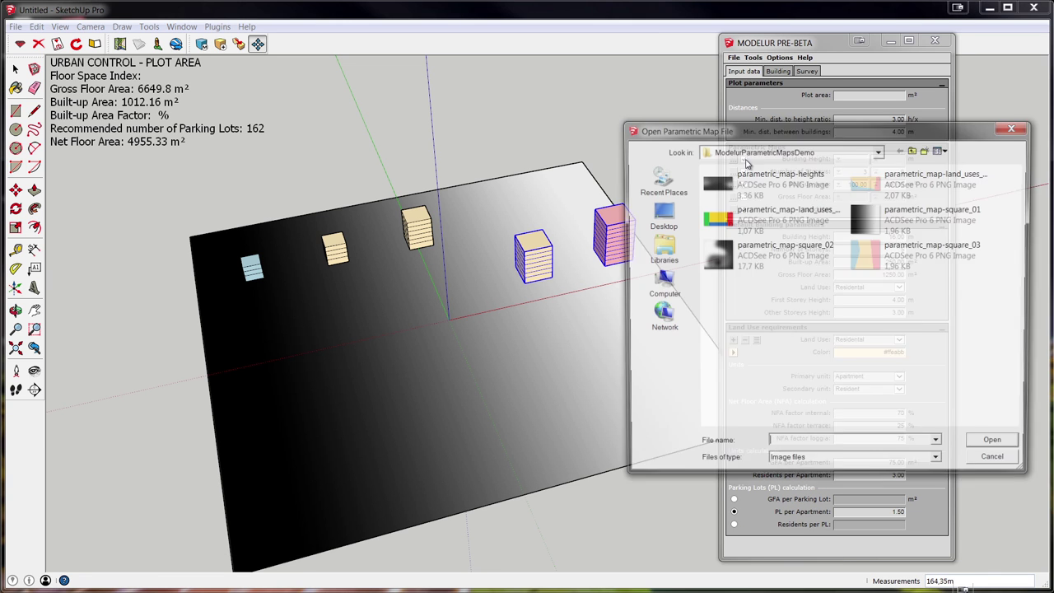
pyautogui.click(747, 267)
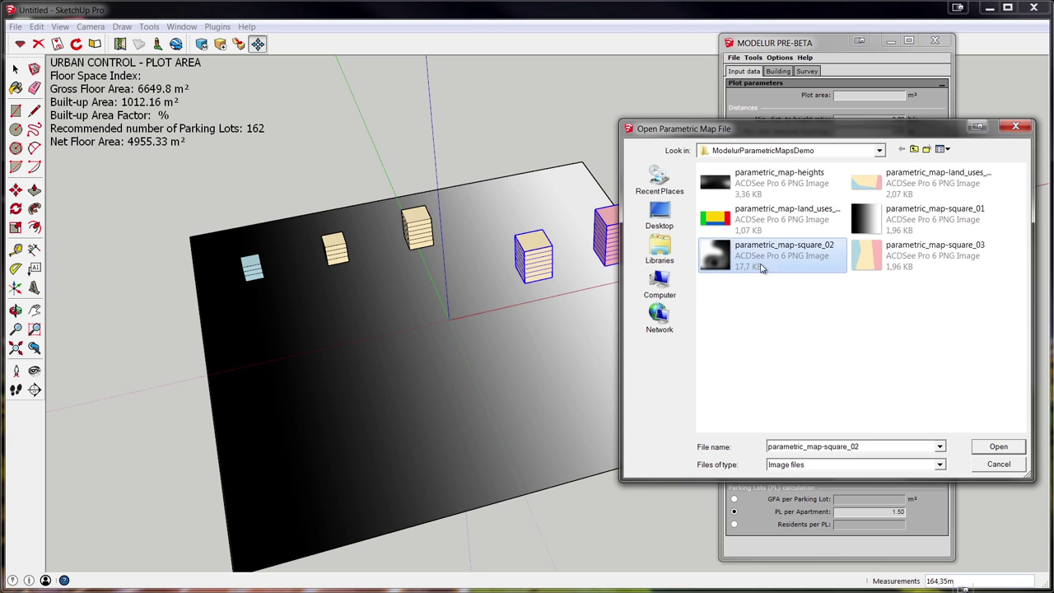
pyautogui.moveTo(821, 124); pyautogui.dragTo(484, 90)
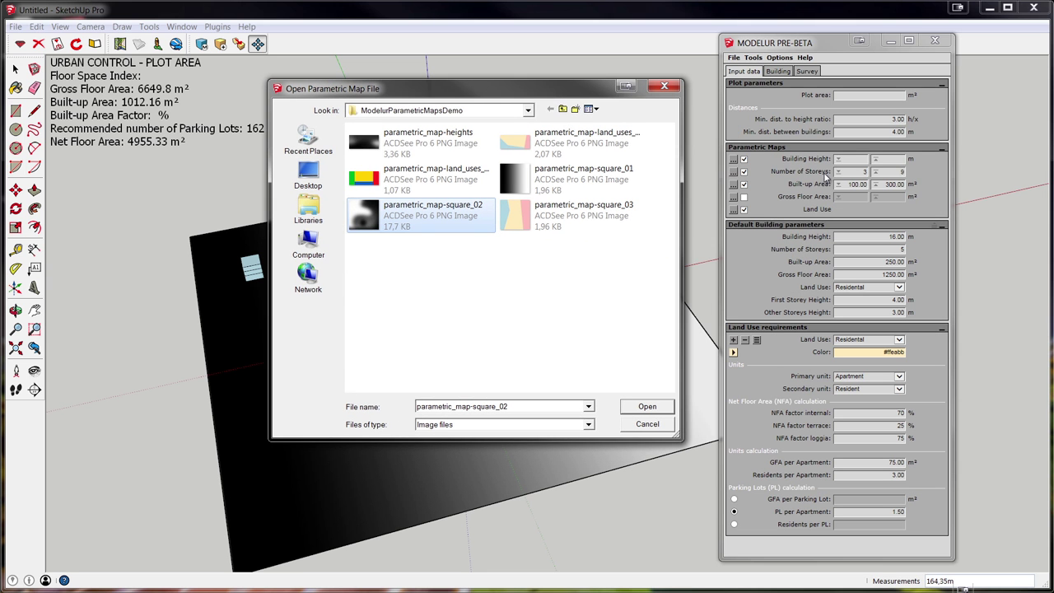
pyautogui.click(647, 408)
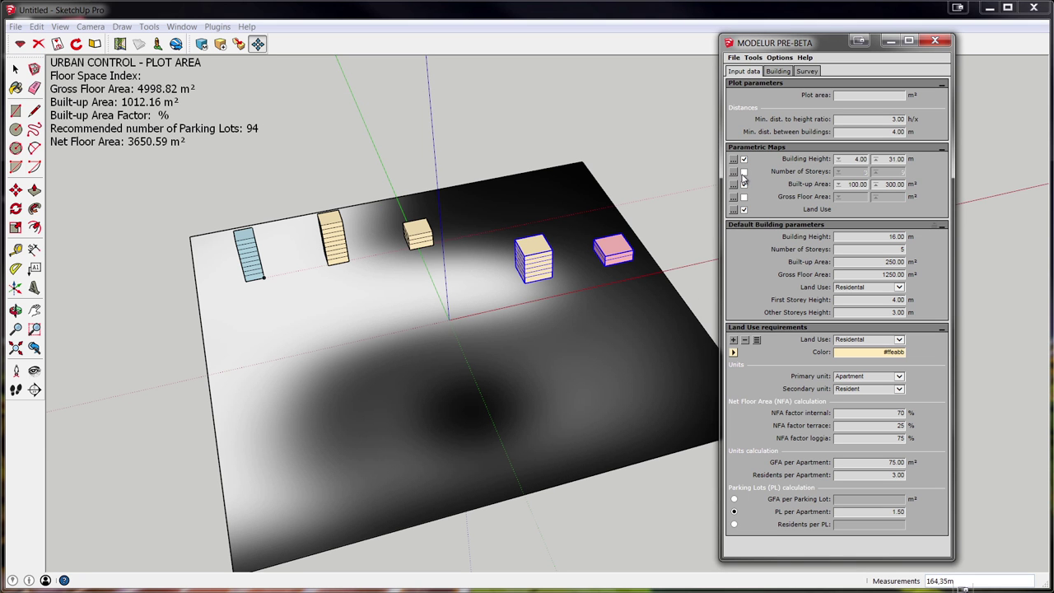
# Step: Switch from the Building Height map to the Number of Storeys map and back to Building Height
pyautogui.click(743, 173)
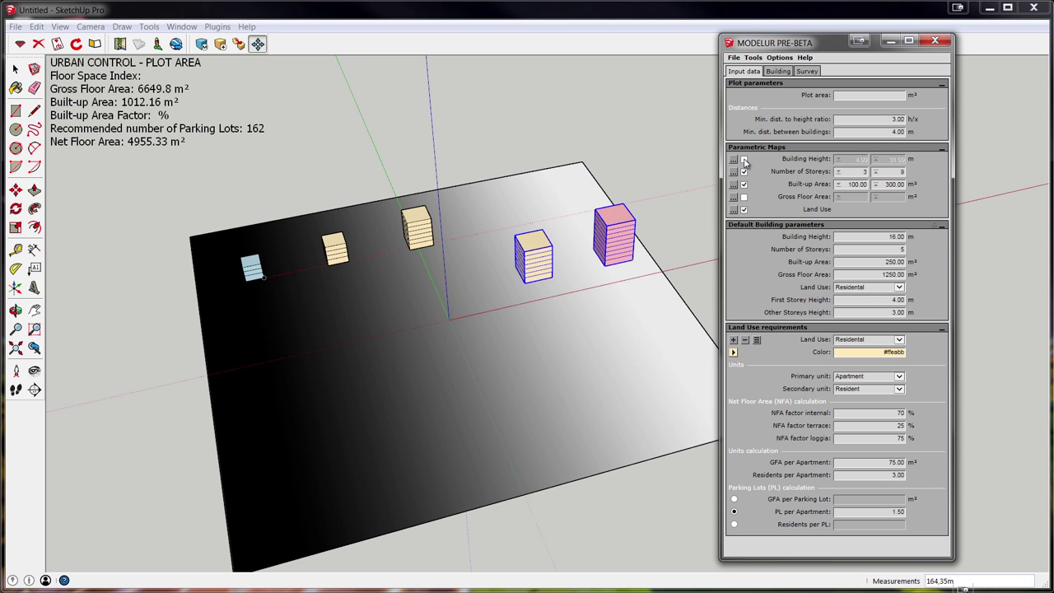
pyautogui.click(744, 159)
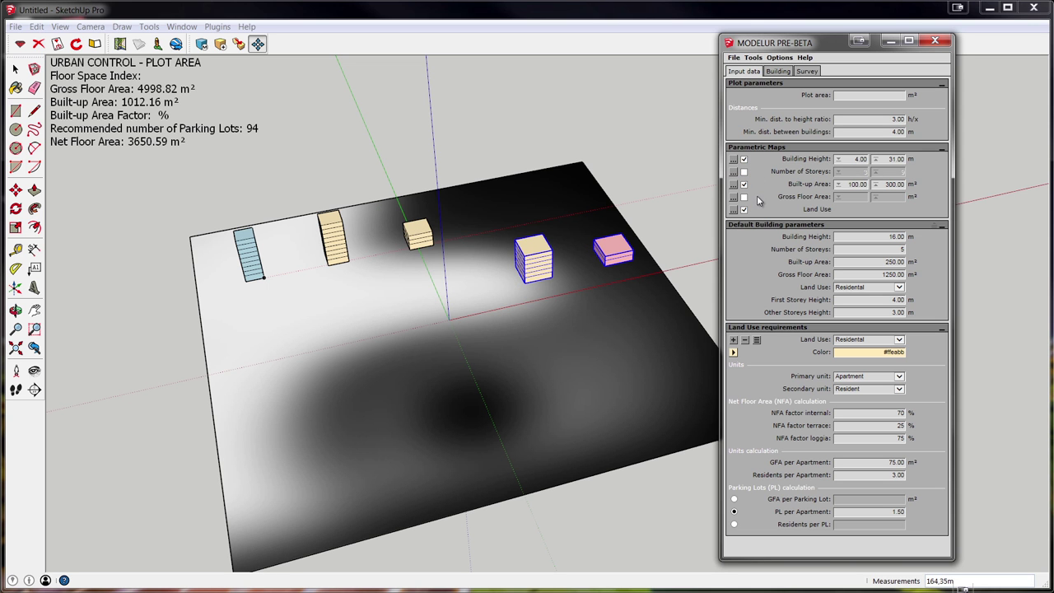
# Step: Turn on the Gross Floor Area parametric map and choose the image parametric_map-square_02 for it
pyautogui.click(744, 197)
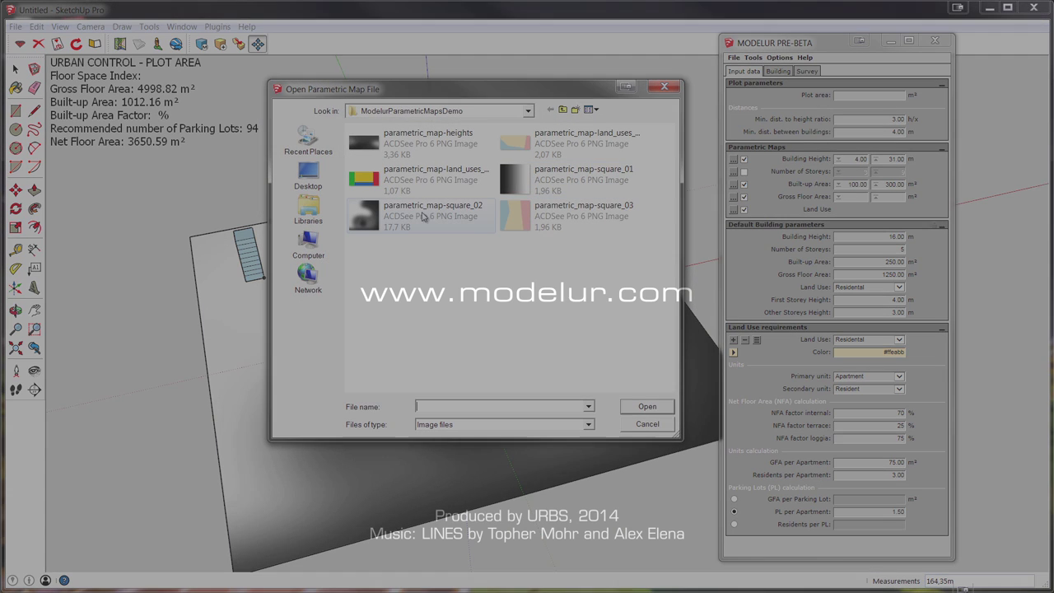
pyautogui.click(434, 212)
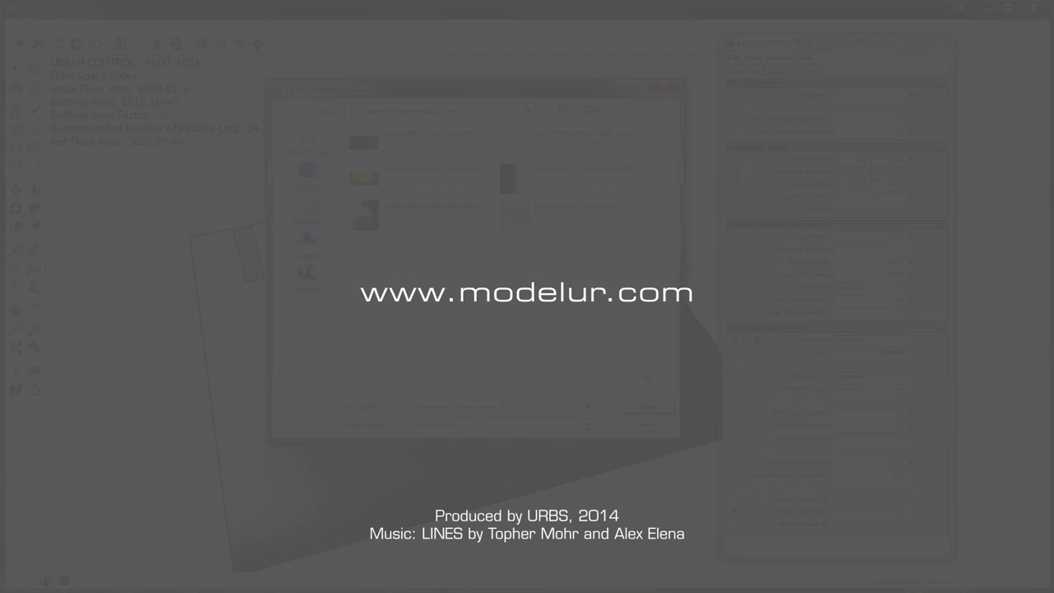